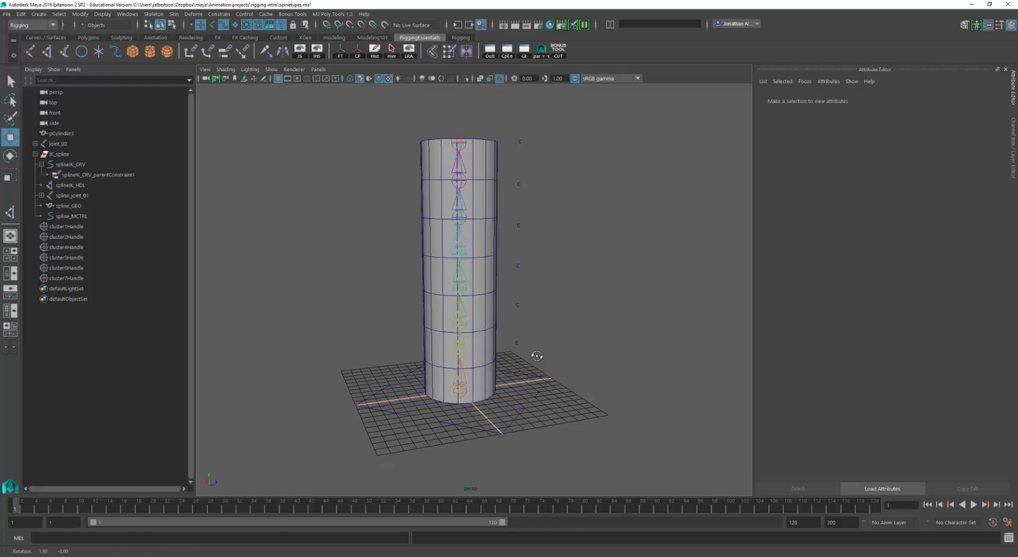
Try moving cluster2Handle along its Z axis, and undo the move
left_click(516, 302)
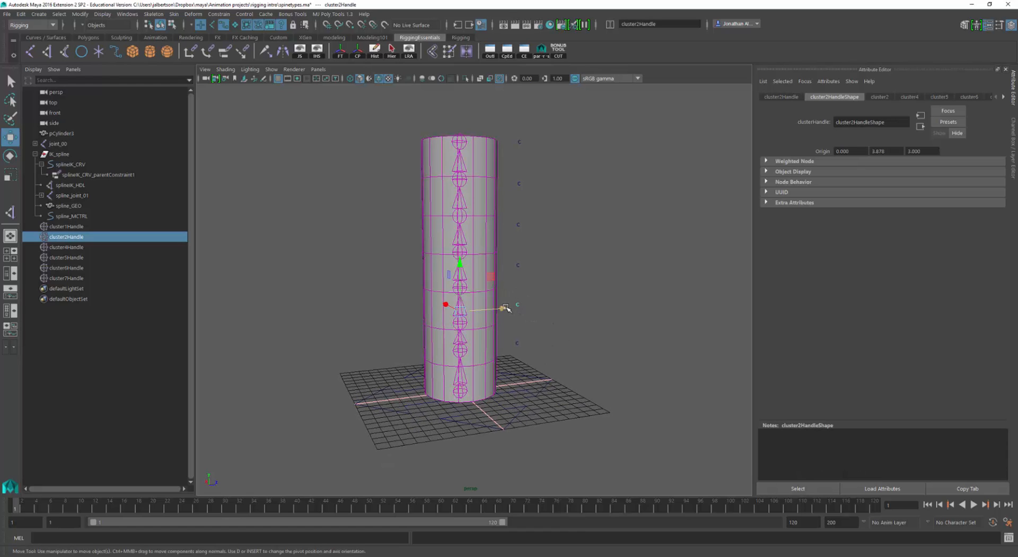
left_click_drag(507, 308, 466, 310)
key("ctrl+z")
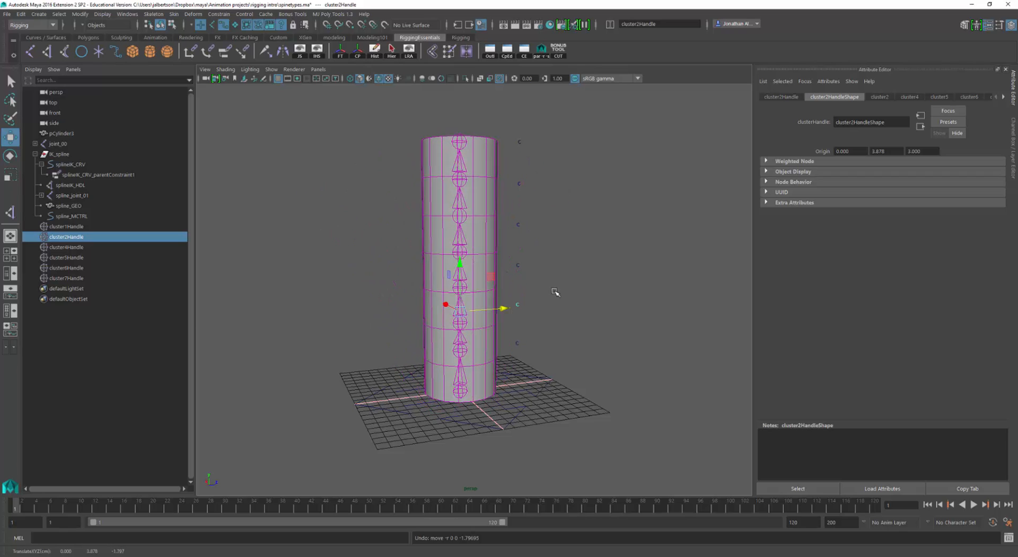
Move cluster1Handle outward along its Z axis to bend the middle of the spline cylinder
right_click_drag(554, 292, 568, 282, "alt")
left_click(526, 260)
middle_click_drag(586, 258, 585, 301, "alt")
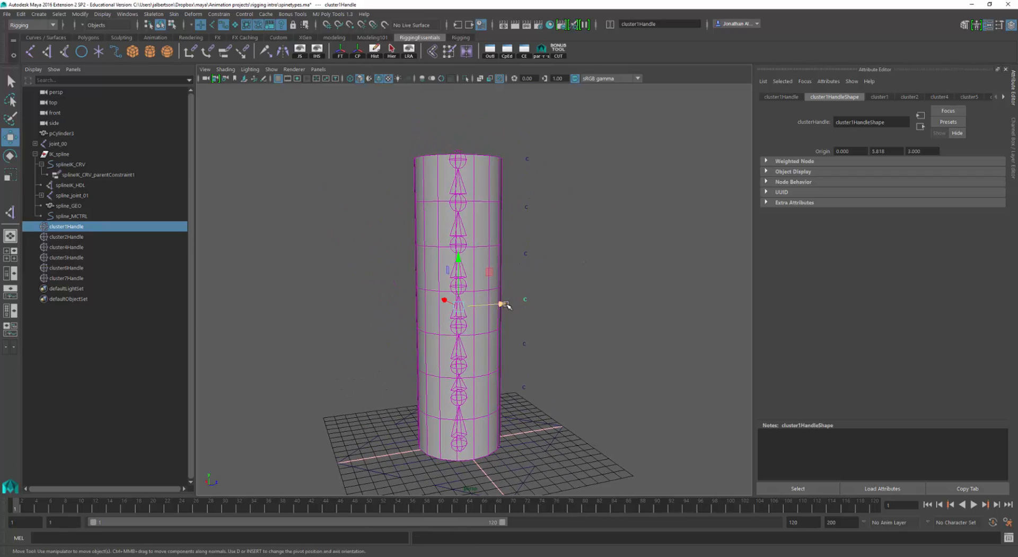
left_click_drag(506, 305, 568, 300)
Show the perspective view in wireframe and hide polygon objects
key("4")
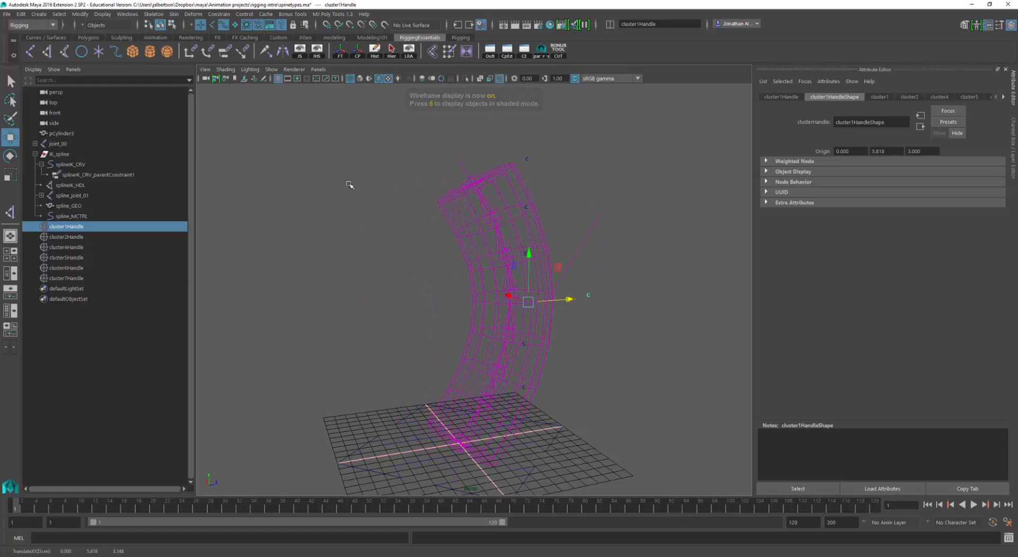
left_click(259, 71)
mouse_move(271, 70)
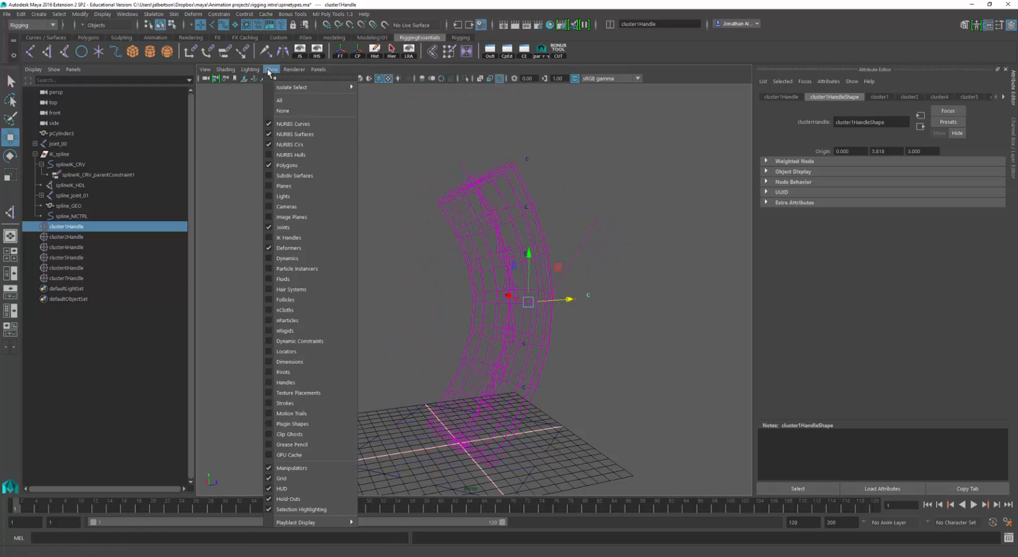
left_click(281, 165)
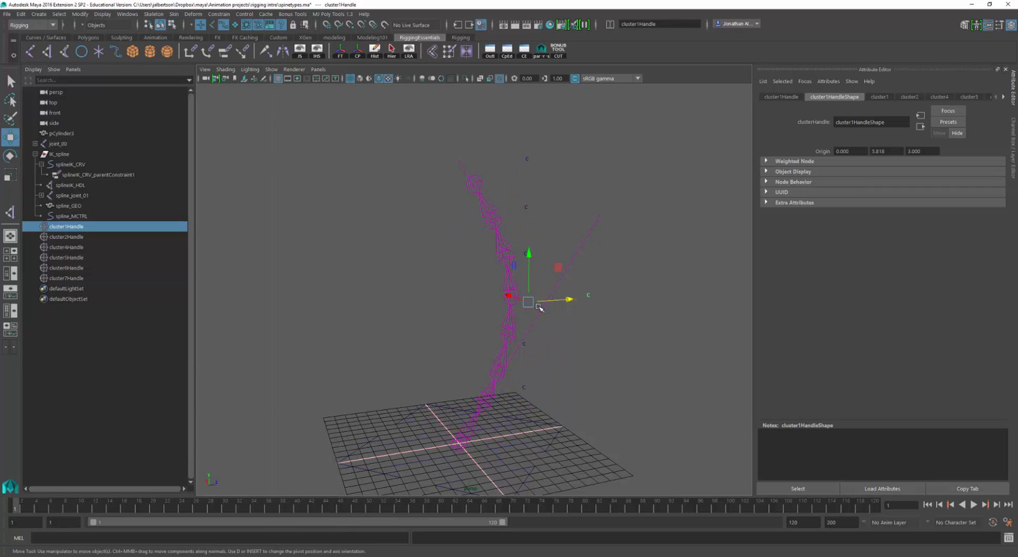
Move cluster1Handle along Z to the opposite side of the spine so the joint chain bends the other way
left_click_drag(562, 301, 399, 310)
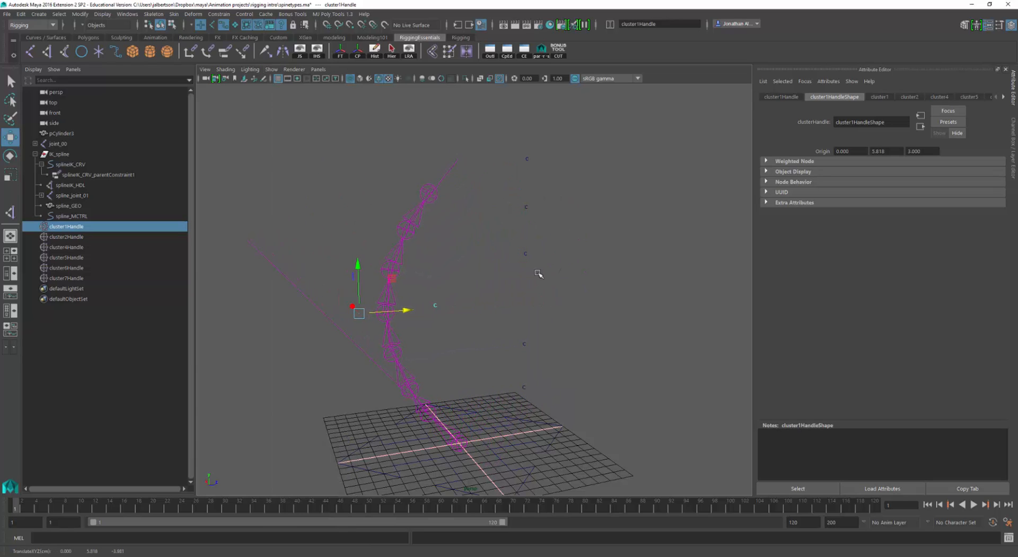
key("ctrl+z")
left_click_drag(570, 299, 467, 306)
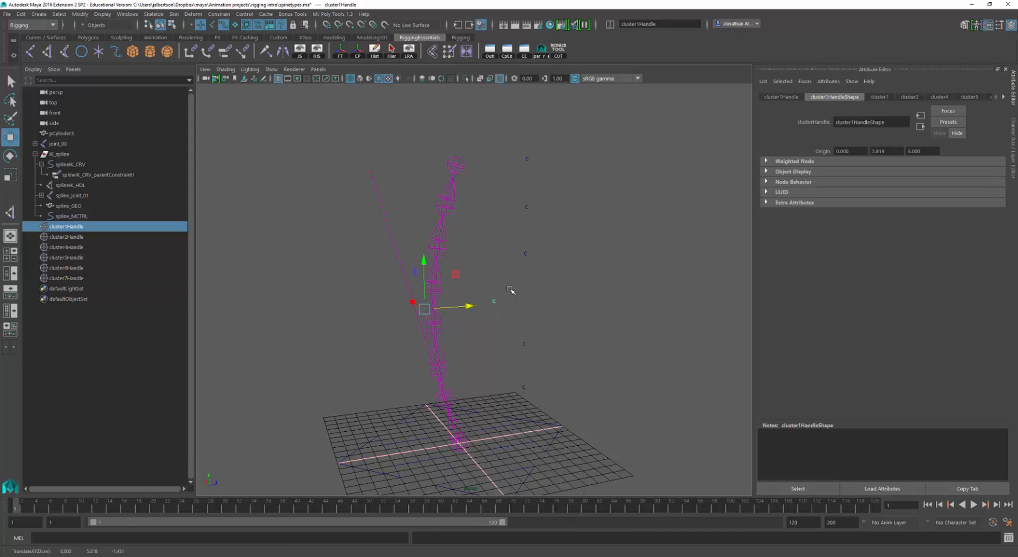
Move cluster4Handle outward along Z and cluster5Handle in the opposite direction to curve the upper spine
left_click(521, 256)
left_click_drag(496, 257, 604, 251)
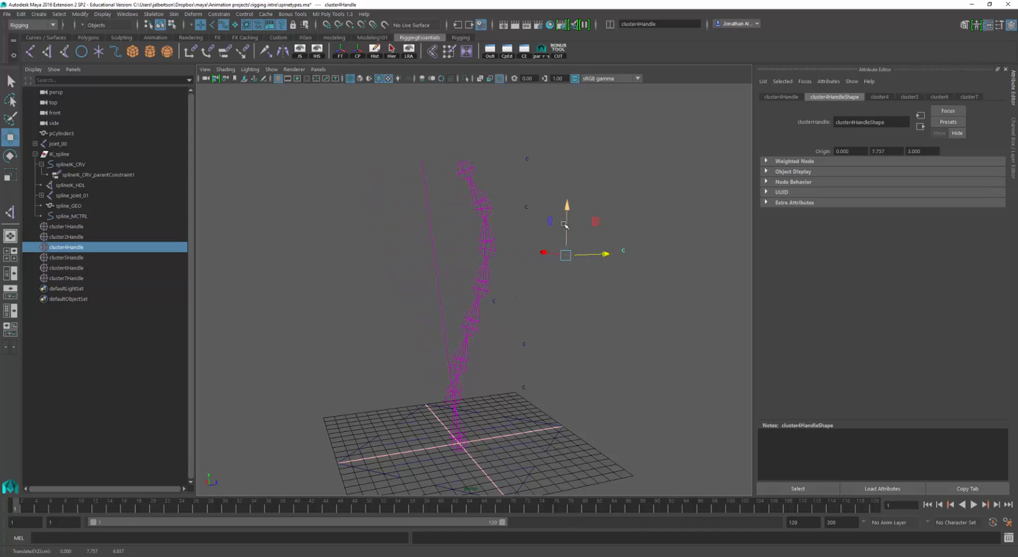
left_click(526, 158)
left_click_drag(501, 162, 352, 173)
Try moving the lower cluster handles, including cluster7Handle and cluster2Handle, to reshape the lower part of the spine
middle_click_drag(527, 334, 609, 247, "alt")
left_click_drag(565, 311, 506, 336)
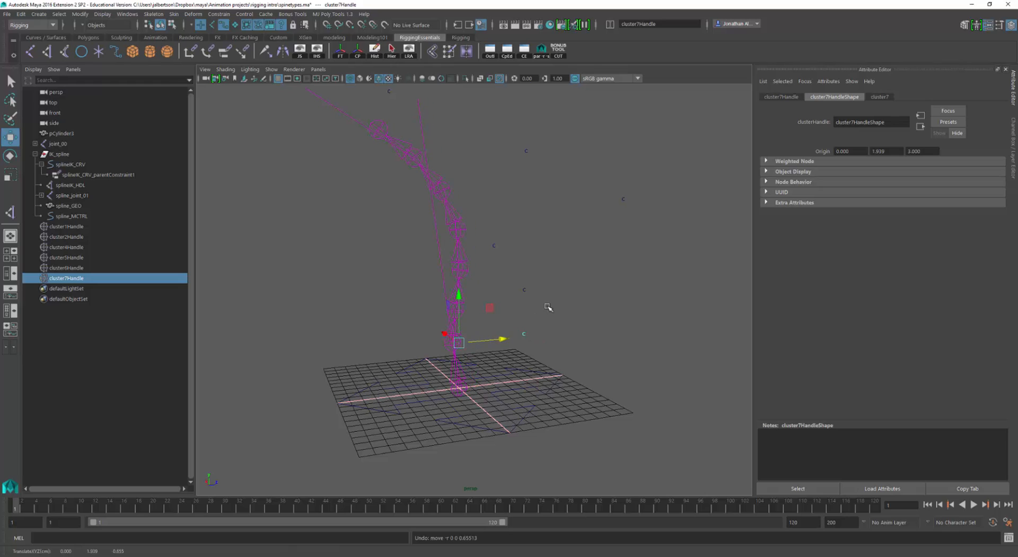
left_click(523, 290)
left_click_drag(499, 295, 390, 350)
right_click_drag(494, 261, 484, 263, "alt")
left_click_drag(484, 262, 472, 279, "alt")
left_click_drag(412, 297, 387, 295)
left_click(474, 259)
left_click_drag(475, 258, 550, 273)
Undo the cluster handle moves on the spline spine
key("ctrl+z")
key("ctrl+z")
key("ctrl+z")
key("ctrl+z")
key("ctrl+z")
key("ctrl+z")
key("ctrl+z")
key("ctrl+z")
key("ctrl+z")
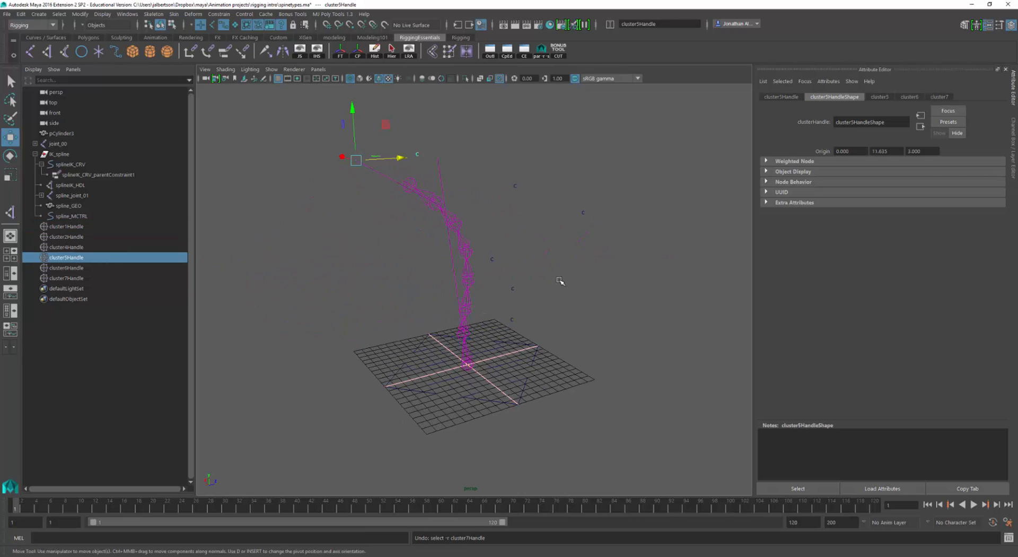
key("ctrl+z")
key("ctrl+z")
key("ctrl+z")
key("ctrl+z")
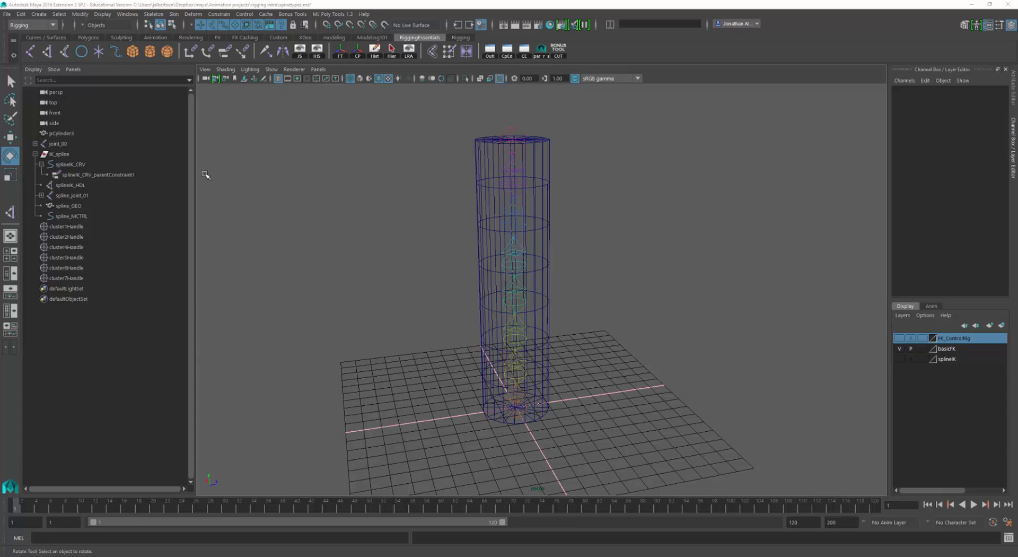
Try rotating joint_04 of the basicFK chain, and undo the rotation
left_click_drag(352, 238, 332, 220, "alt")
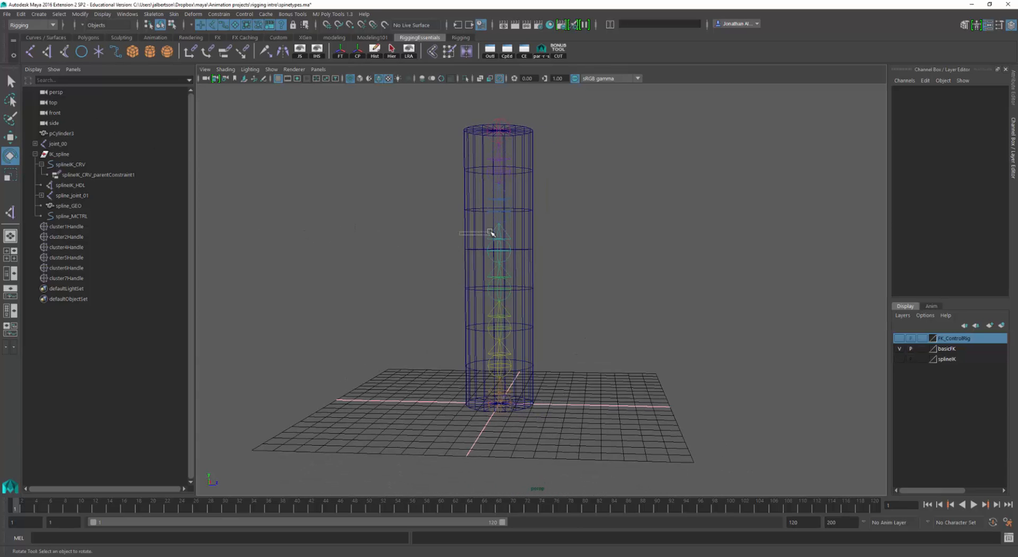
left_click(503, 223)
left_click_drag(505, 223, 554, 232)
key("ctrl+z")
left_click_drag(356, 177, 351, 181, "alt")
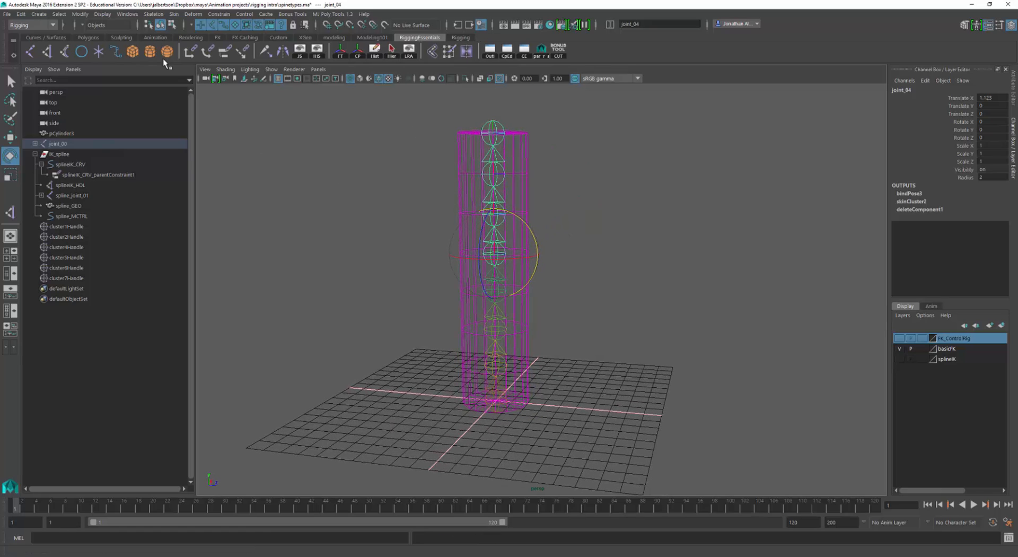
Start the IK Spline Handle Tool with its settings open and set the twist type to Ease in out
left_click(66, 53)
double_click(65, 53)
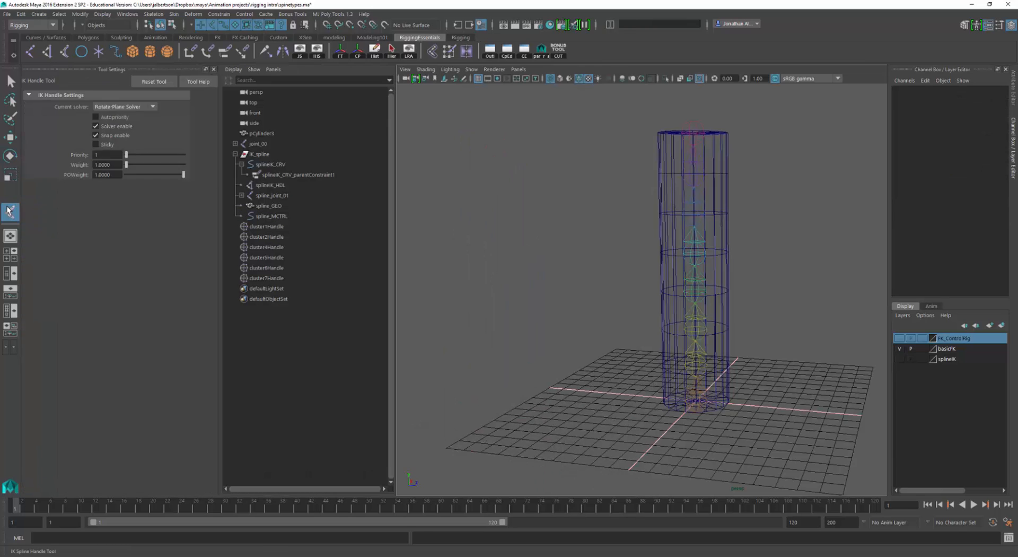
scroll(583, 223, "up", 5)
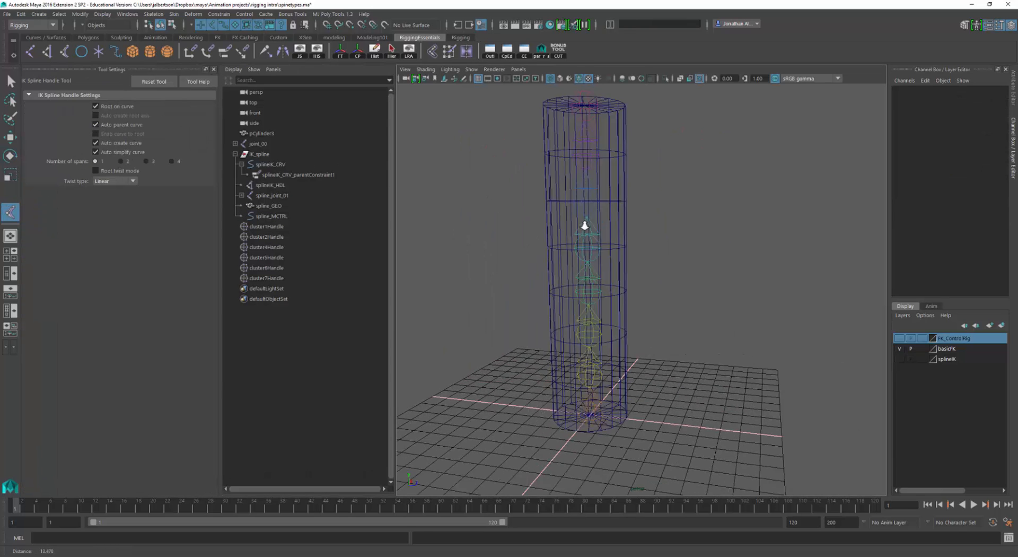
scroll(582, 223, "down", 4)
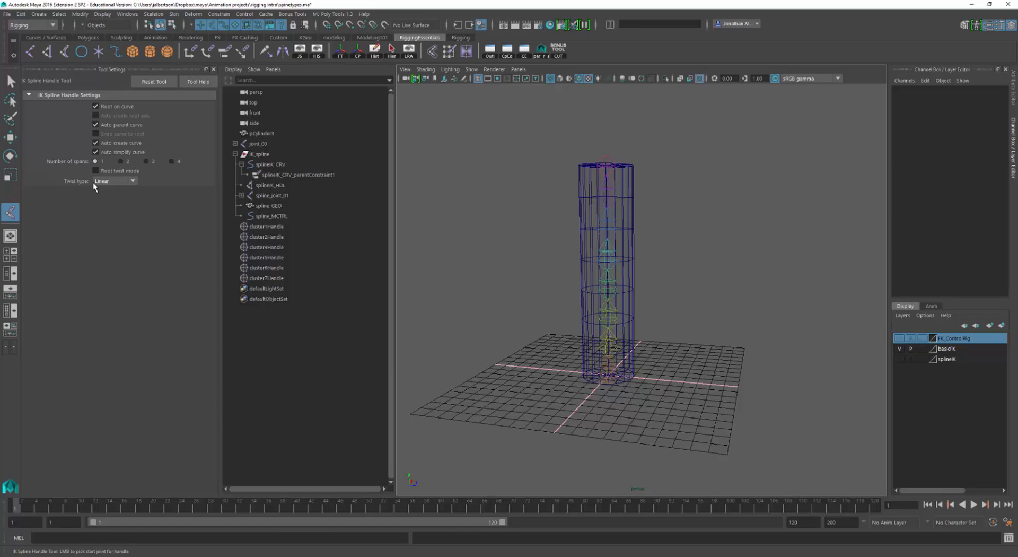
left_click(133, 182)
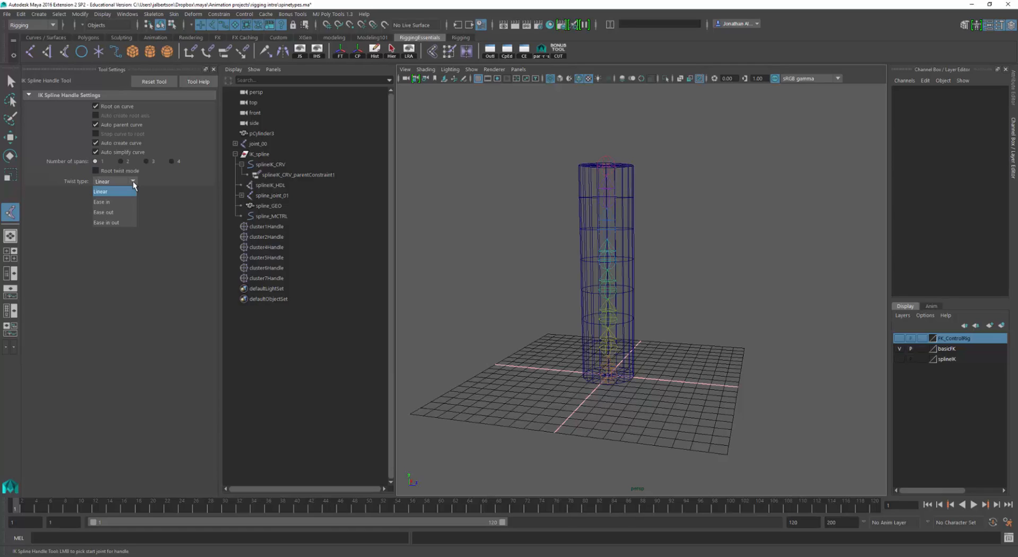
left_click(109, 221)
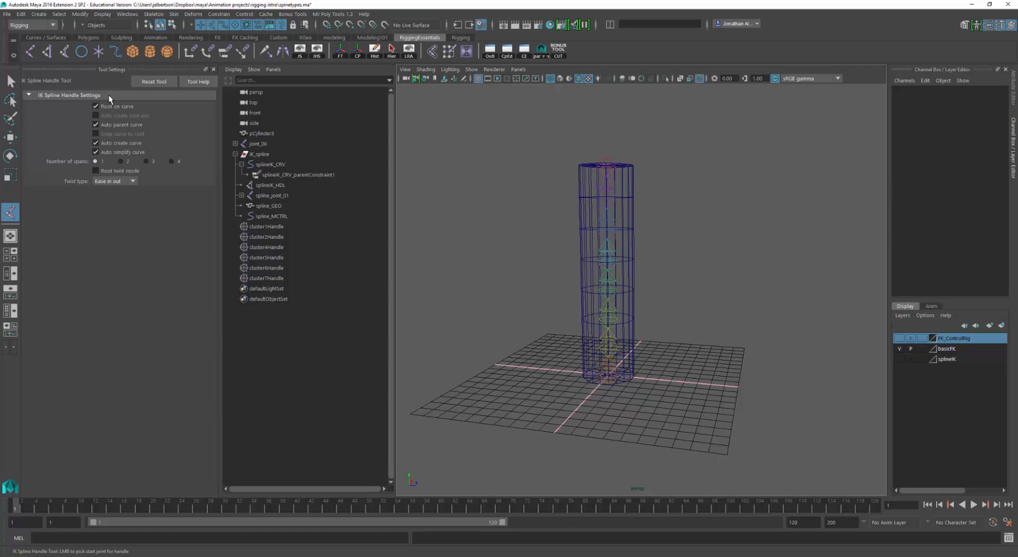
Create a spline IK handle running from the root joint_00 at the cylinder's base to the topmost joint
right_click_drag(561, 245, 598, 242, "alt")
left_click_drag(604, 237, 603, 242, "alt")
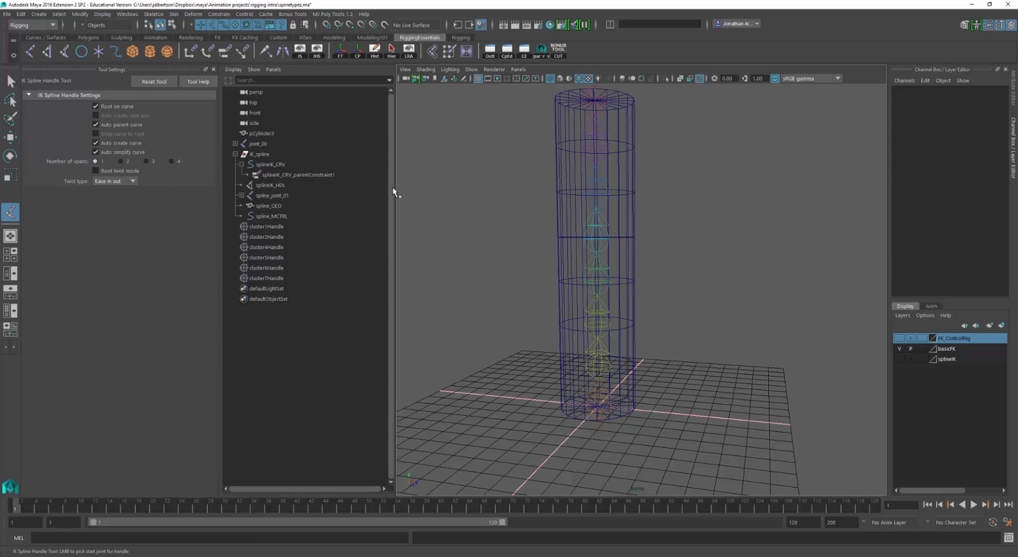
left_click_drag(395, 192, 332, 189)
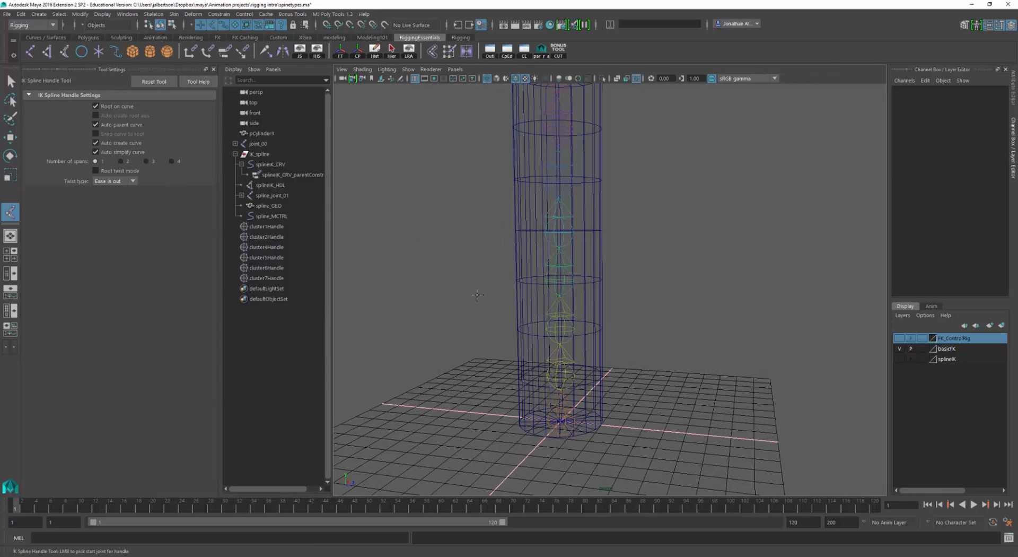
middle_click_drag(477, 294, 466, 294, "alt")
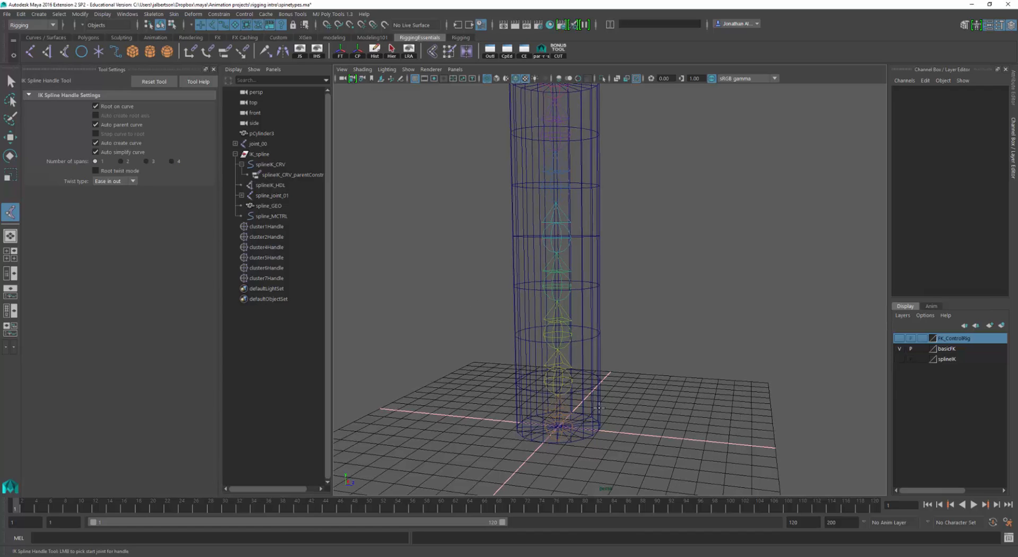
mouse_move(599, 408)
left_mouse_down("alt")
mouse_move(583, 395)
mouse_move(594, 394)
left_mouse_up("alt")
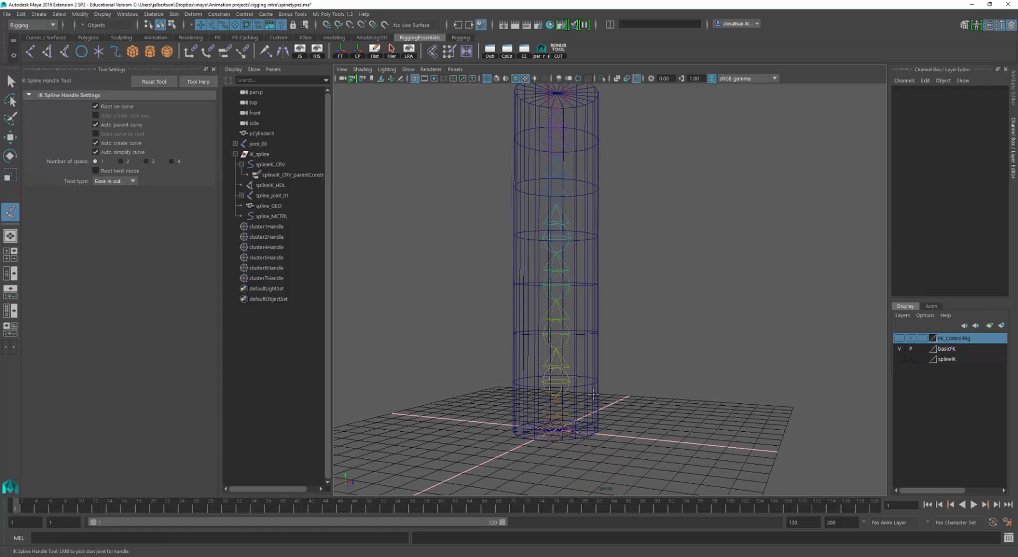
left_click(554, 425)
middle_click_drag(668, 285, 660, 339, "alt")
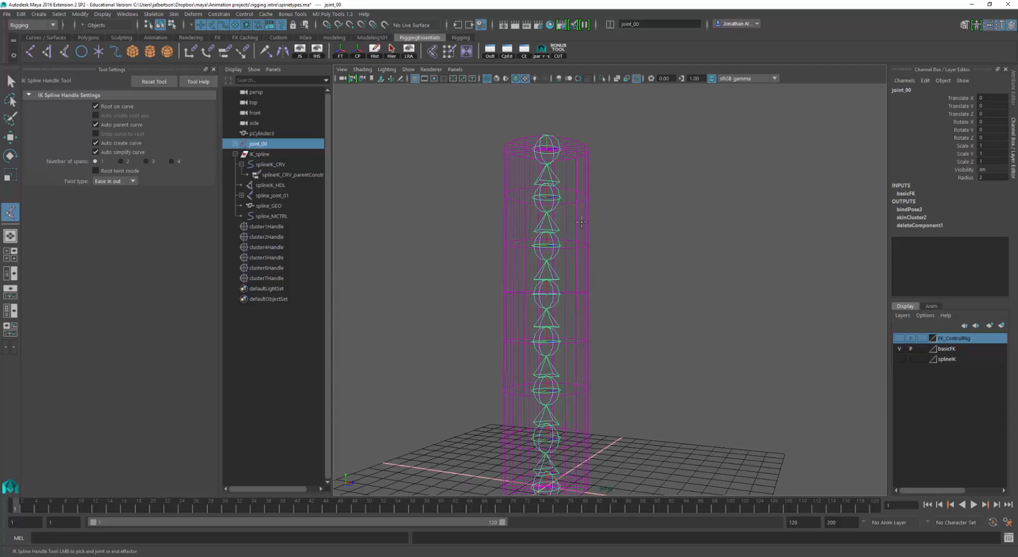
left_click(546, 144)
key("e")
key("q")
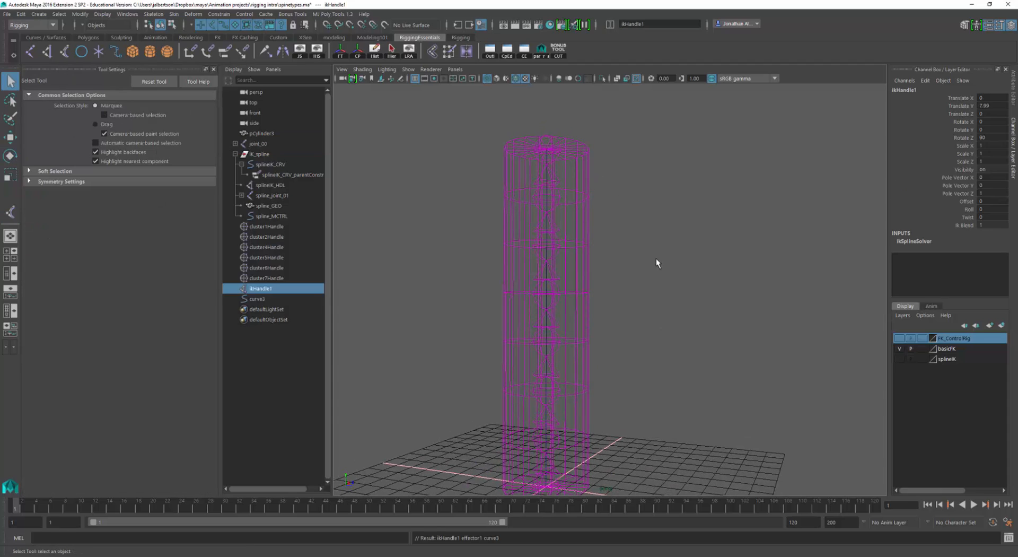
Hide polygon objects in the perspective view to expose the joint chain and its spline curve
right_click_drag(656, 259, 588, 254, "alt")
left_click_drag(588, 255, 562, 266, "alt")
right_click_drag(562, 266, 613, 319, "alt")
left_click_drag(614, 320, 751, 309, "alt")
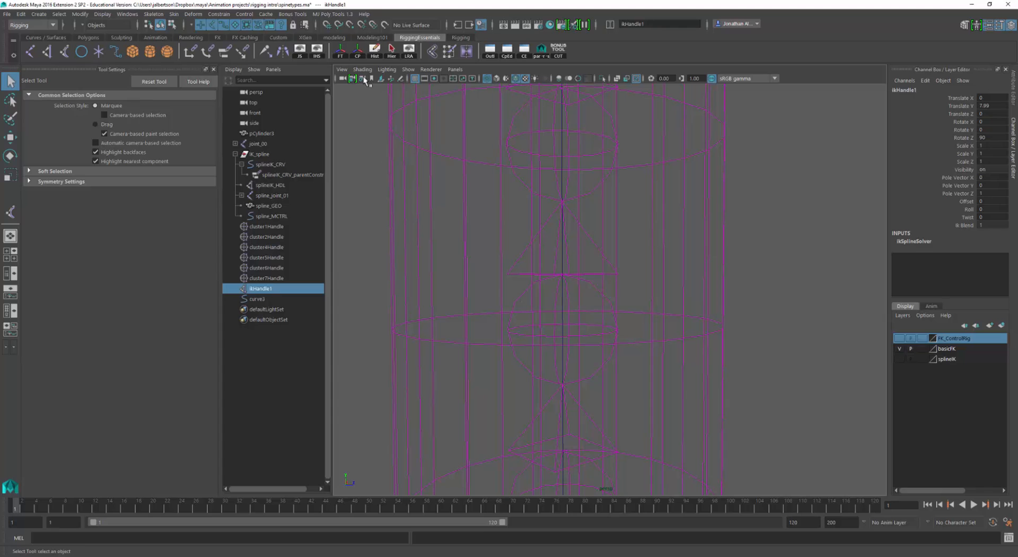
left_click(407, 69)
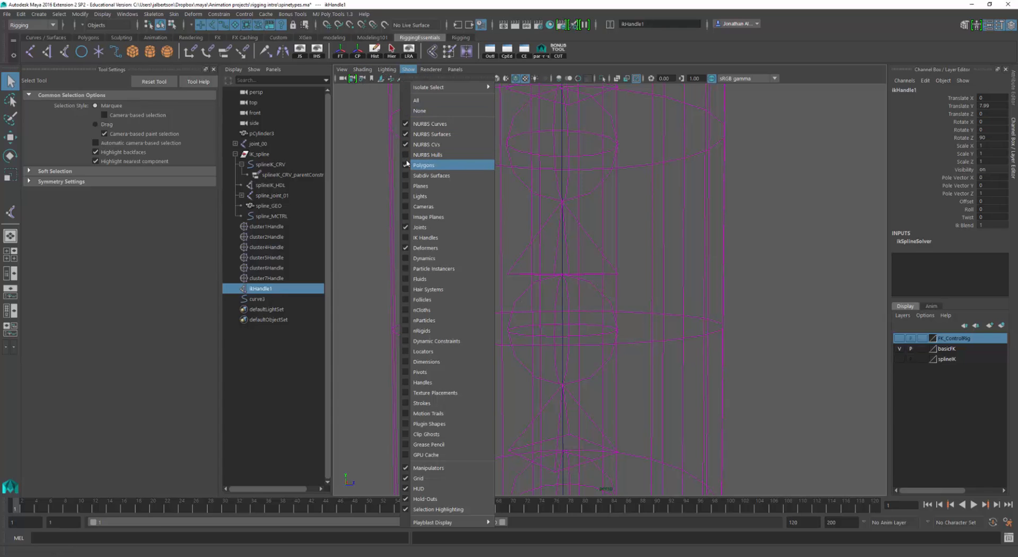
left_click(407, 164)
left_click_drag(488, 237, 469, 233, "alt")
right_click_drag(585, 241, 615, 244, "alt")
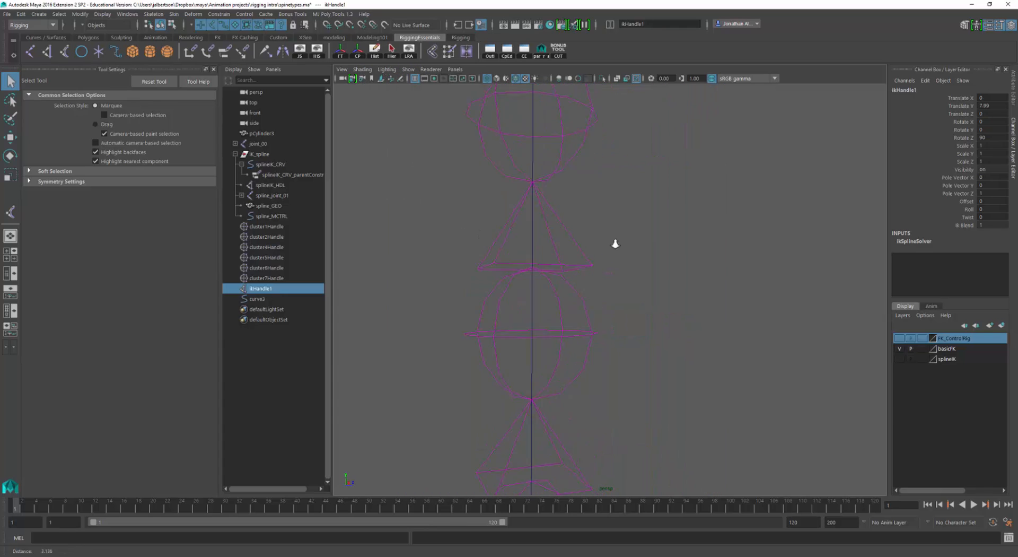
scroll(615, 244, "down", 10)
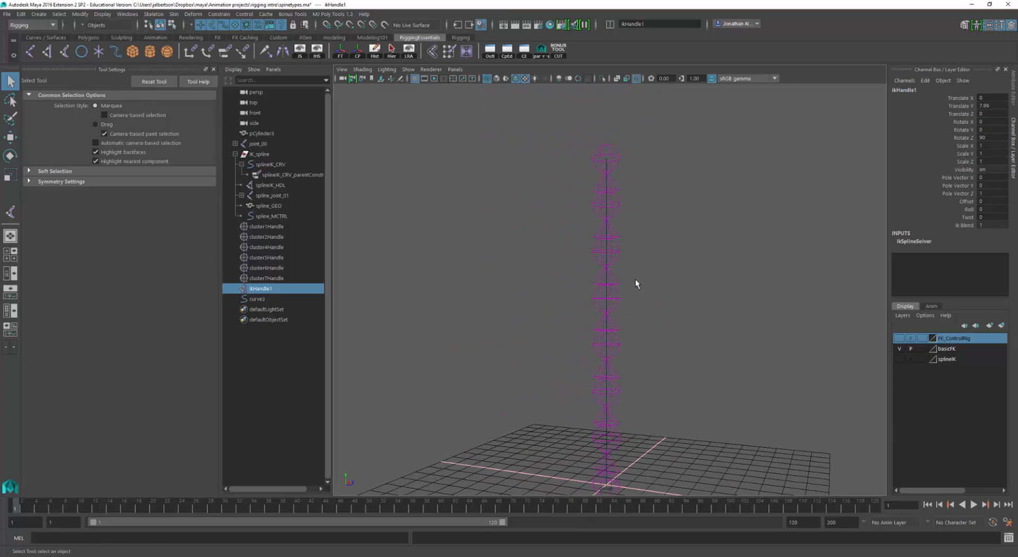
left_click_drag(636, 283, 624, 268, "alt")
Select the new spline curve running through the joints and switch it to Control Vertex mode
left_click(615, 262)
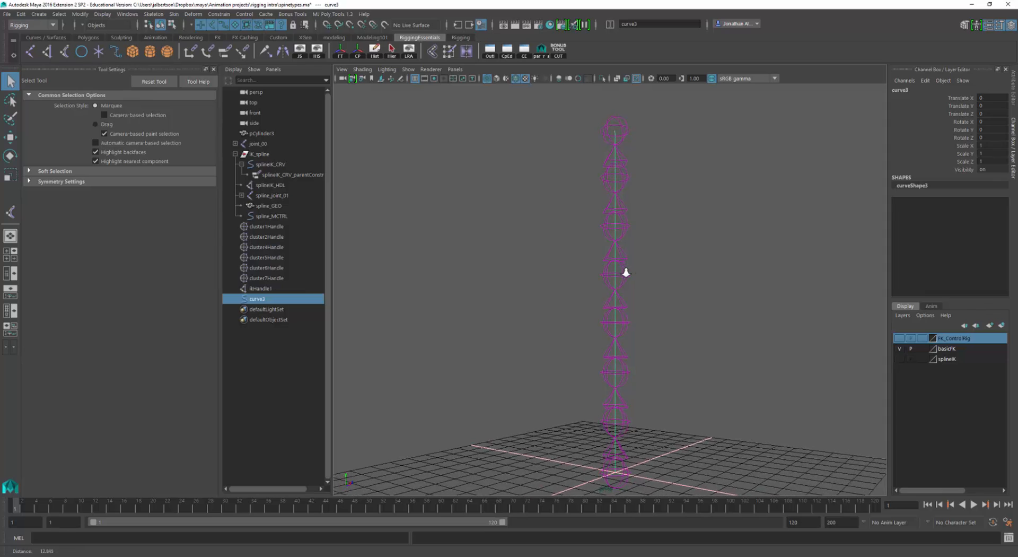
right_click_drag(624, 269, 901, 286, "alt")
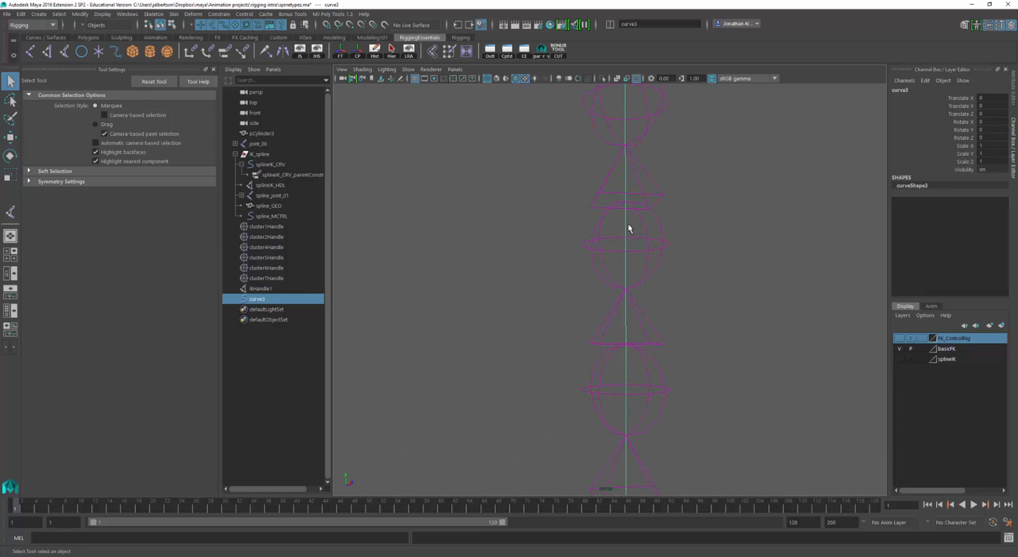
right_click(627, 224)
right_click(624, 225)
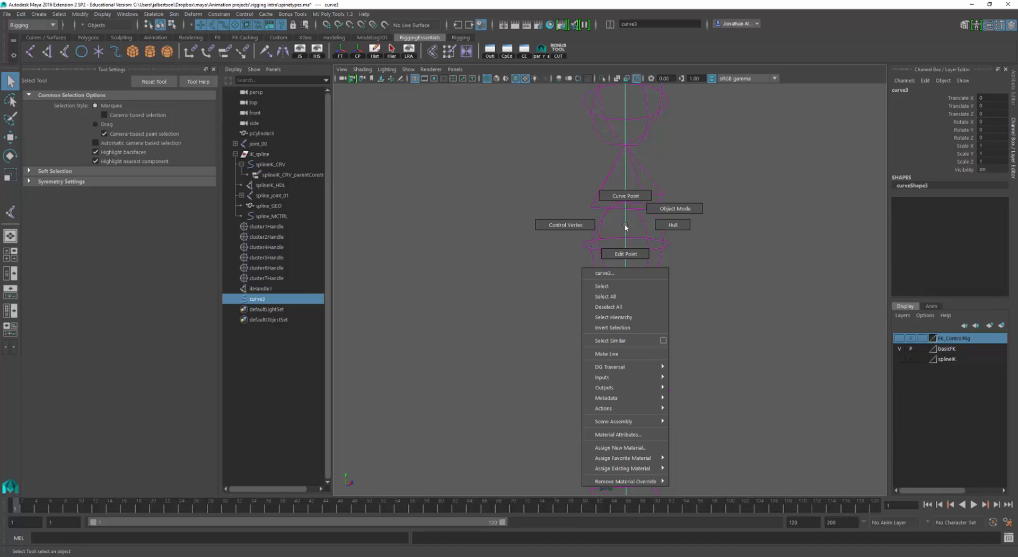
left_click(585, 228)
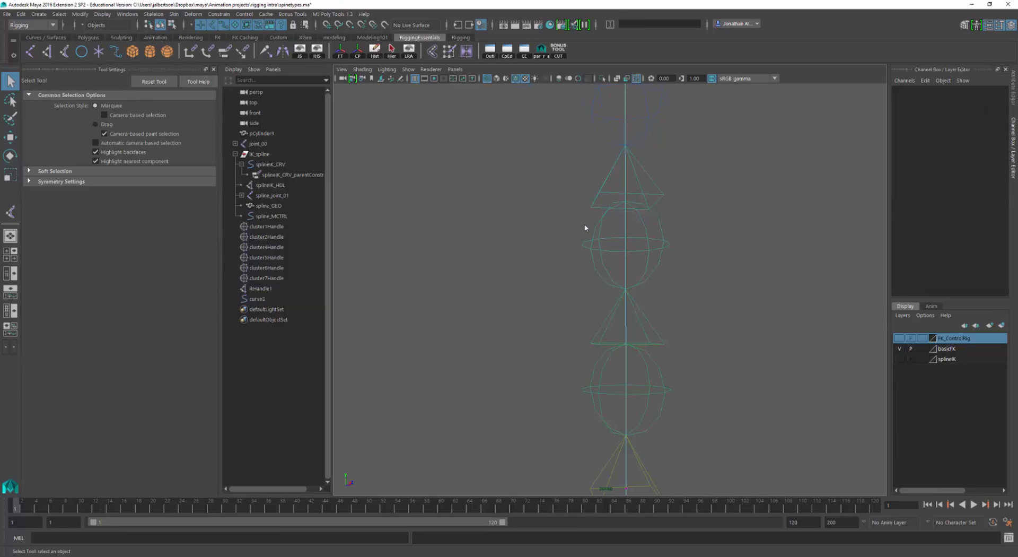
left_click(407, 70)
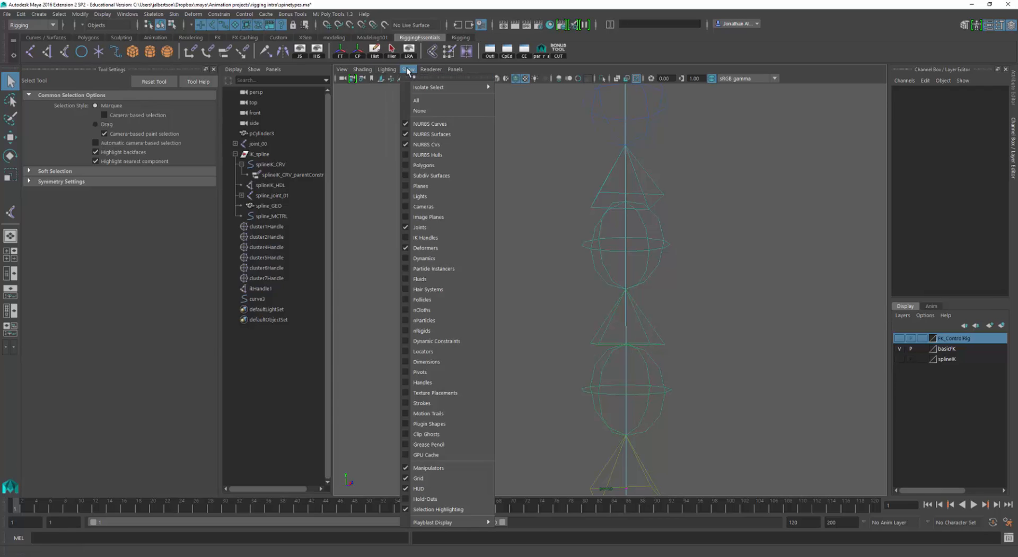
left_click(408, 70)
middle_click_drag(592, 153, 558, 308, "alt")
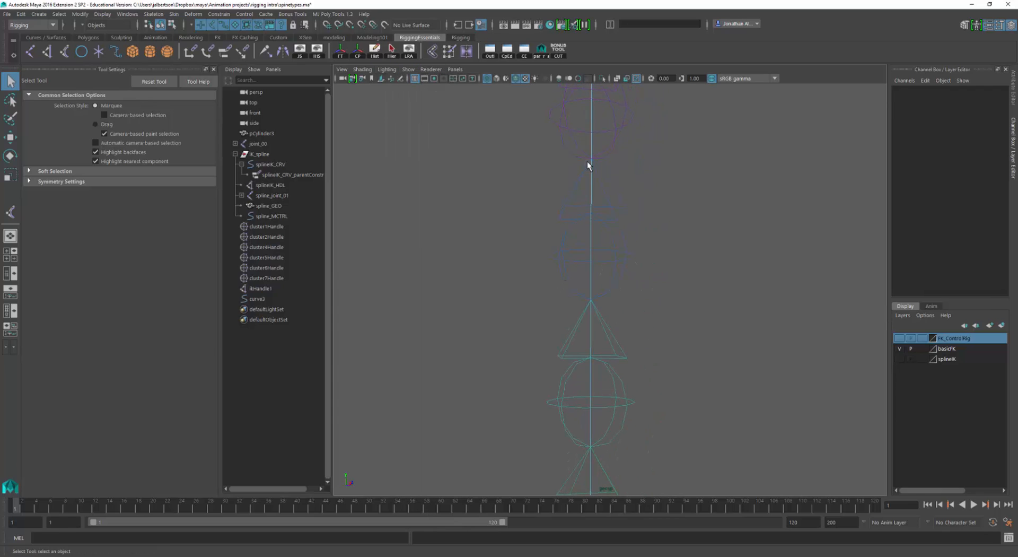
right_click(592, 291)
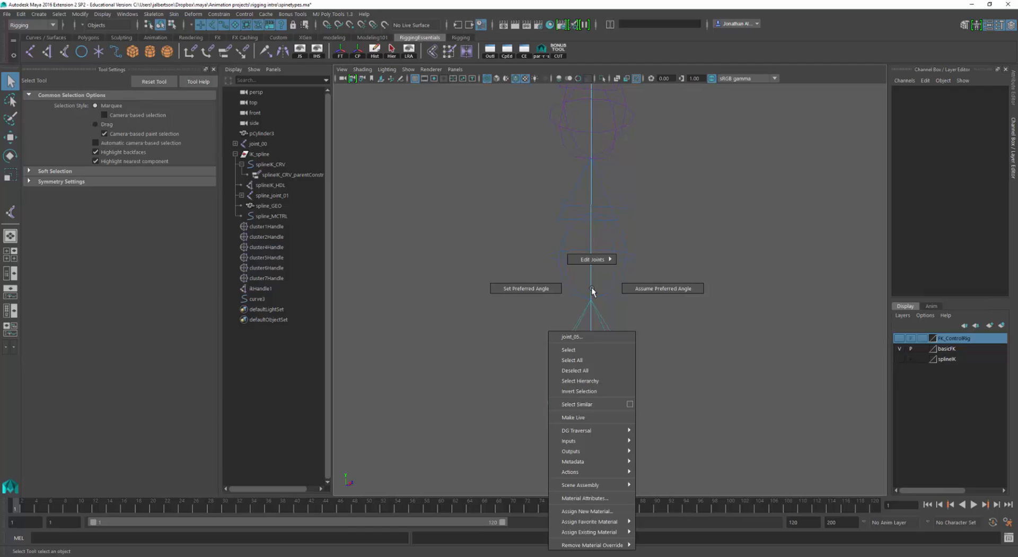
right_click_drag(588, 278, 587, 250)
middle_click_drag(648, 265, 682, 148, "alt")
right_click_drag(684, 181, 630, 236, "alt")
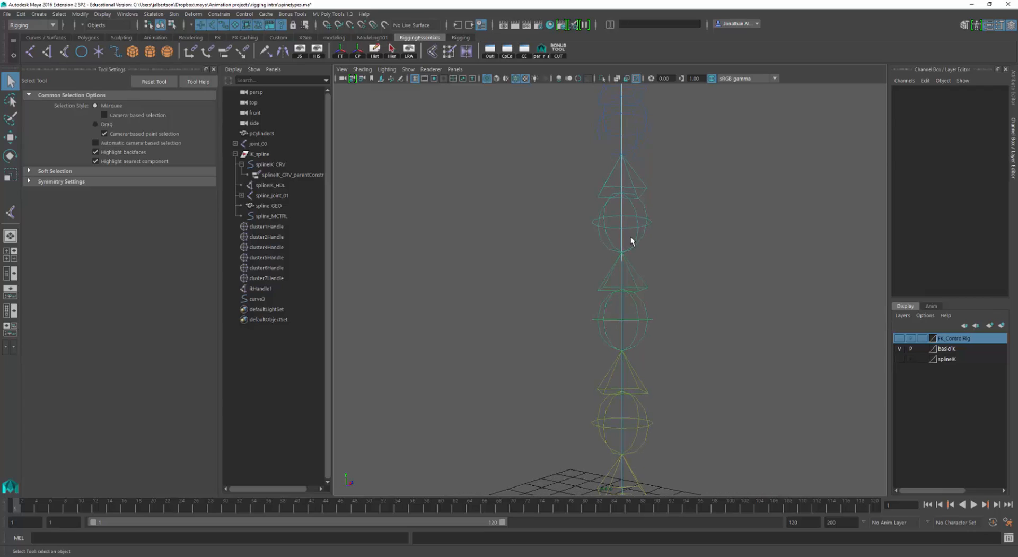
right_click(621, 233)
right_click(621, 234)
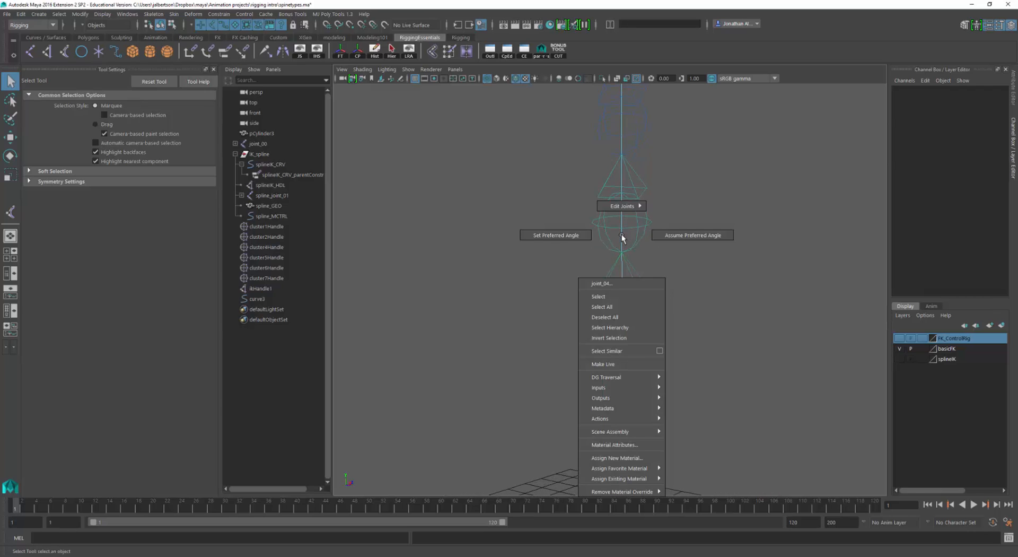
right_click(620, 240)
right_click(621, 245)
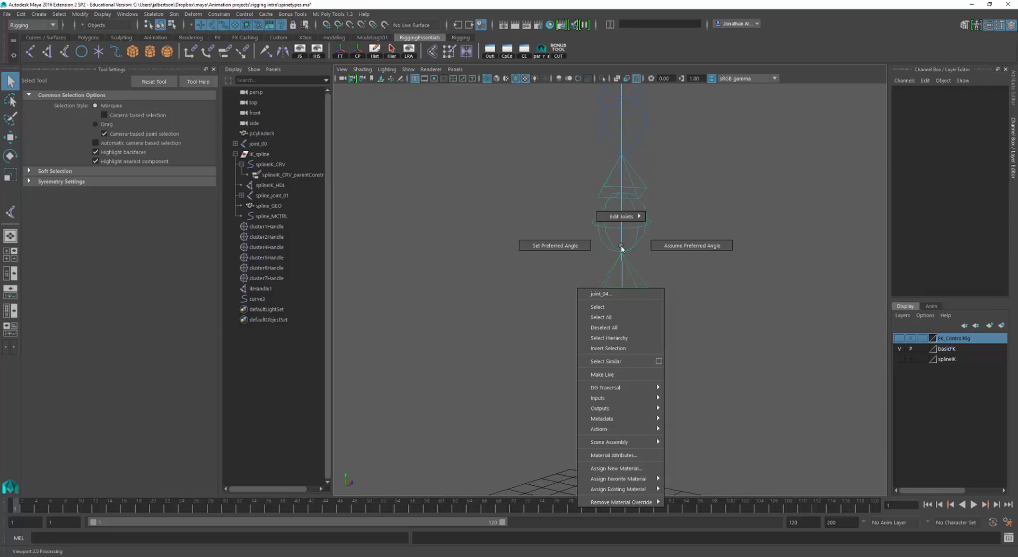
right_click(621, 252)
Hide joints in the perspective view and switch the new spline curve to Control Vertex mode
left_click(417, 71)
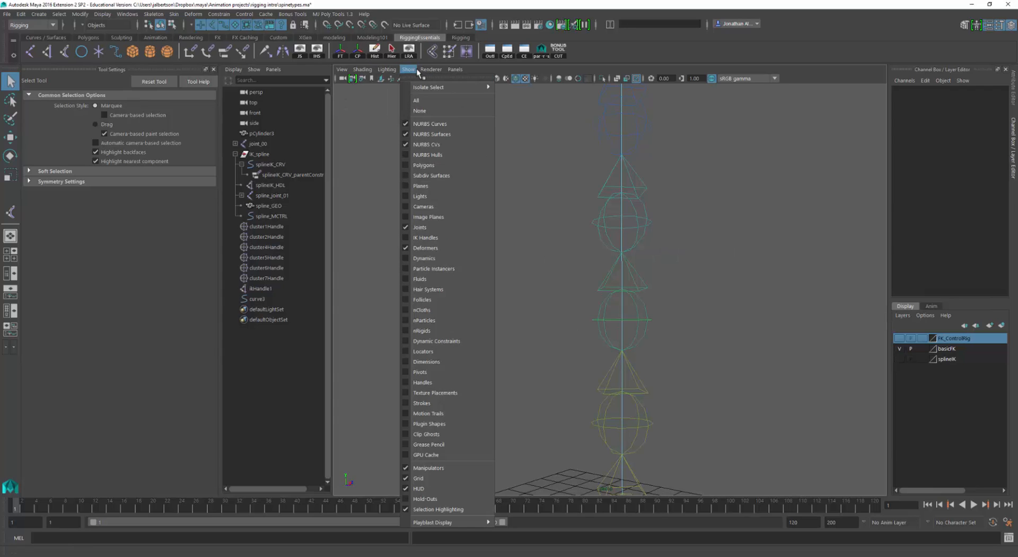
left_click(410, 226)
right_click(618, 233)
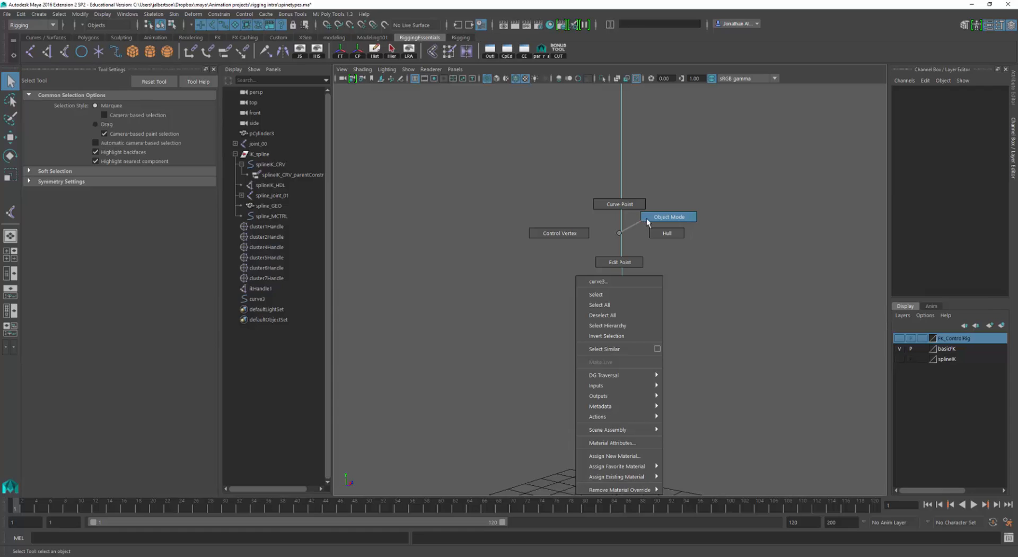
left_click(647, 218)
right_click(622, 218)
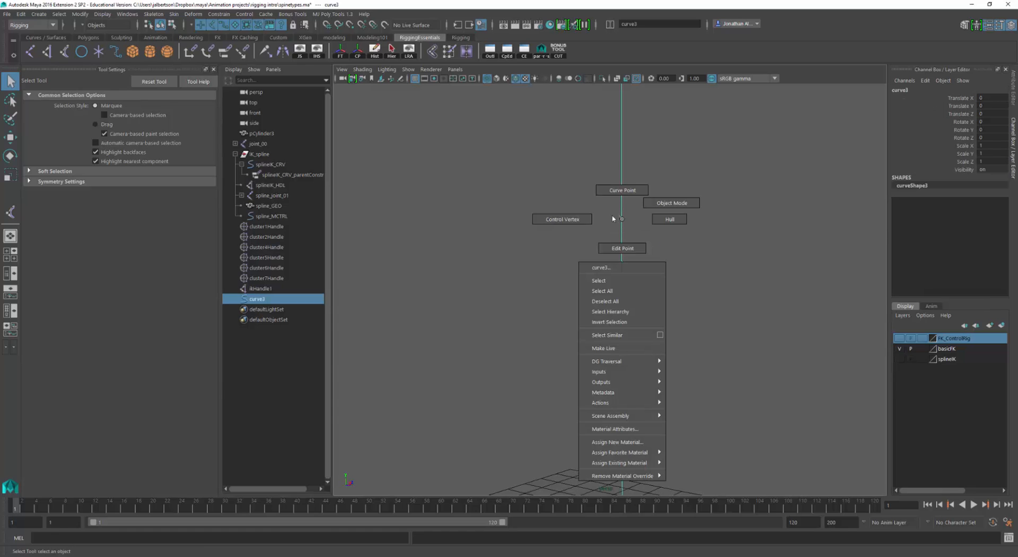
left_click(605, 220)
Select the curve's upper middle control vertex with the Move tool active and show polygon objects in the perspective view again
scroll(602, 237, "up", 2)
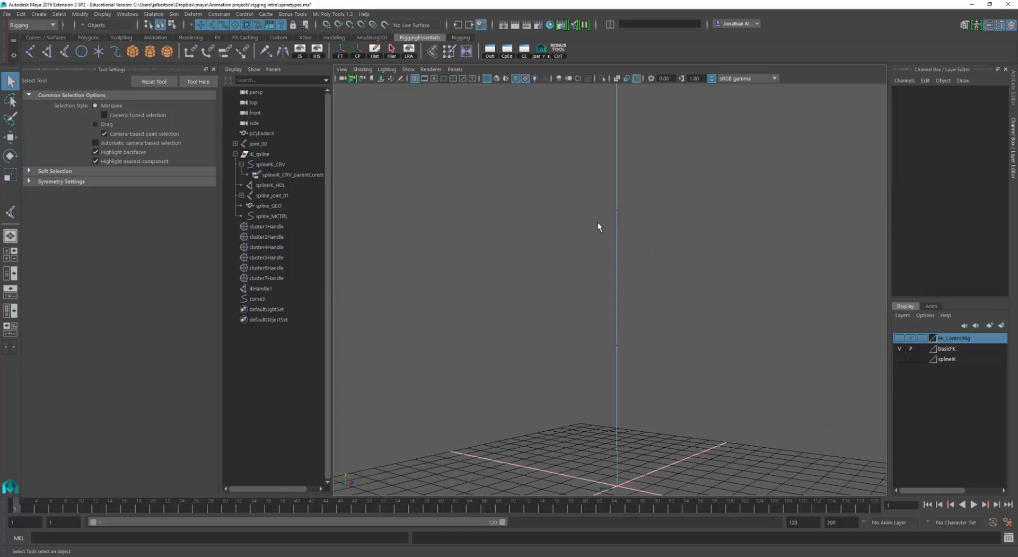
left_click_drag(598, 223, 632, 200)
key("w")
key("f")
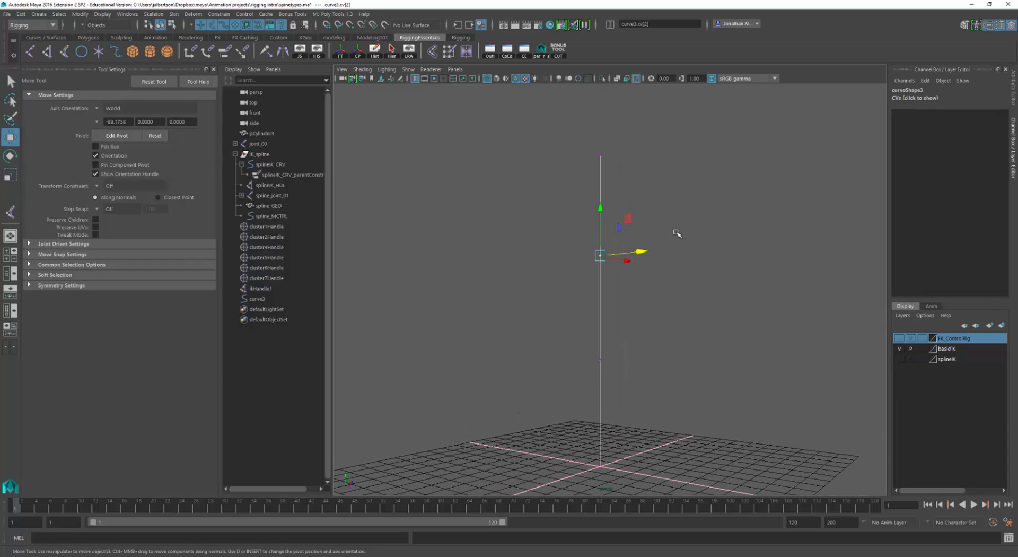
left_click(387, 70)
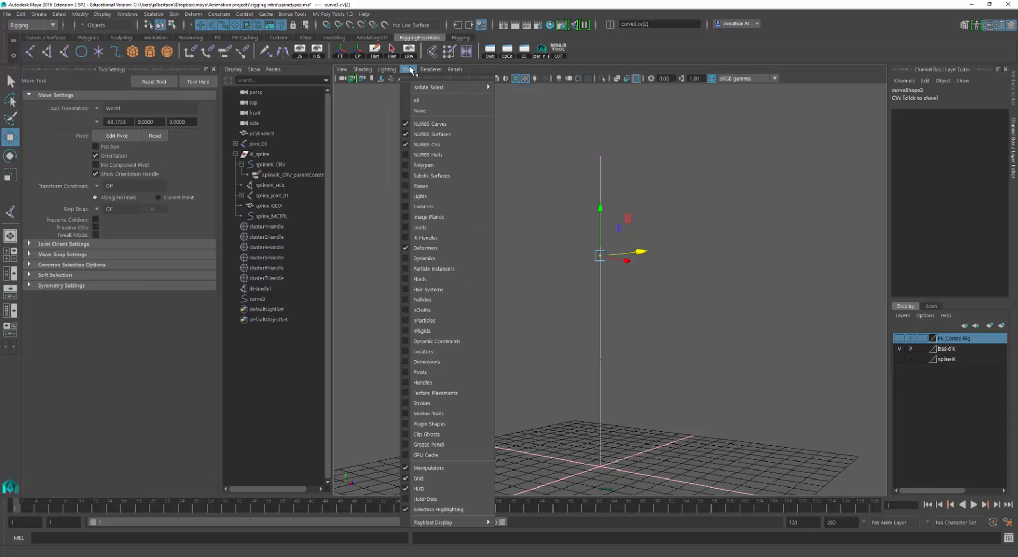
left_click(424, 165)
Try moving the upper middle control vertex sideways to bend the cylinder, and undo the move
left_click_drag(642, 253, 710, 250)
key("ctrl+z")
key("ctrl+z")
key("ctrl+z")
key("ctrl+z")
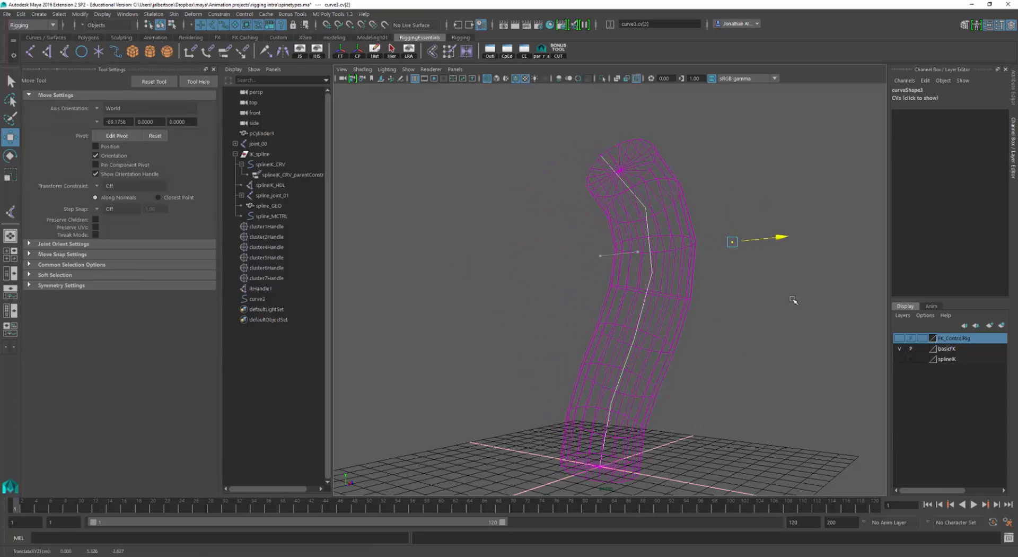
Test the bend by moving the upper and lower middle control vertices sideways, and undo these moves to straighten the cylinder
right_click_drag(664, 323, 859, 358, "alt")
left_click_drag(650, 243, 711, 259)
middle_click_drag(734, 331, 729, 276, "alt")
left_click_drag(473, 332, 523, 336)
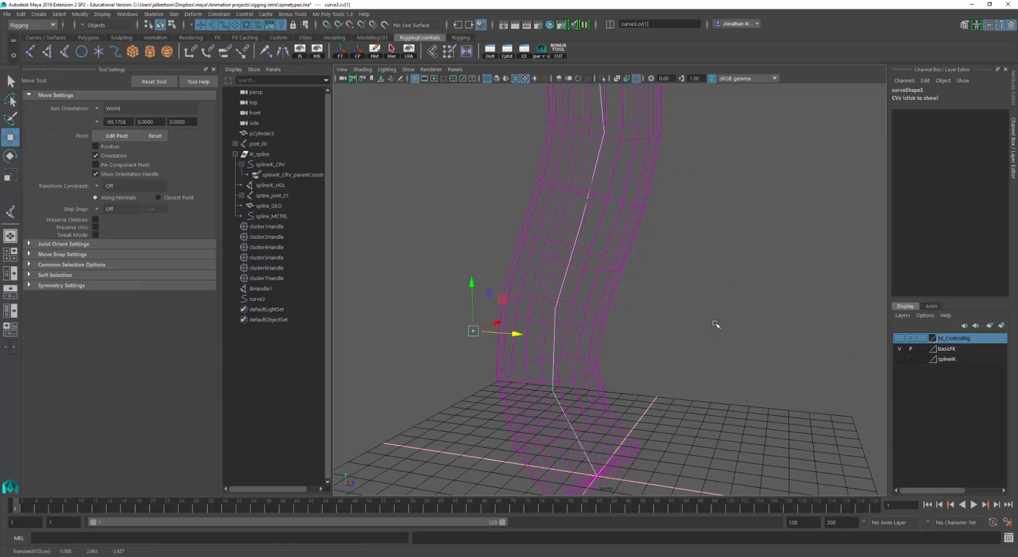
key("ctrl+z")
key("ctrl+z")
key("ctrl+z")
key("ctrl+z")
scroll(751, 316, "down", 8)
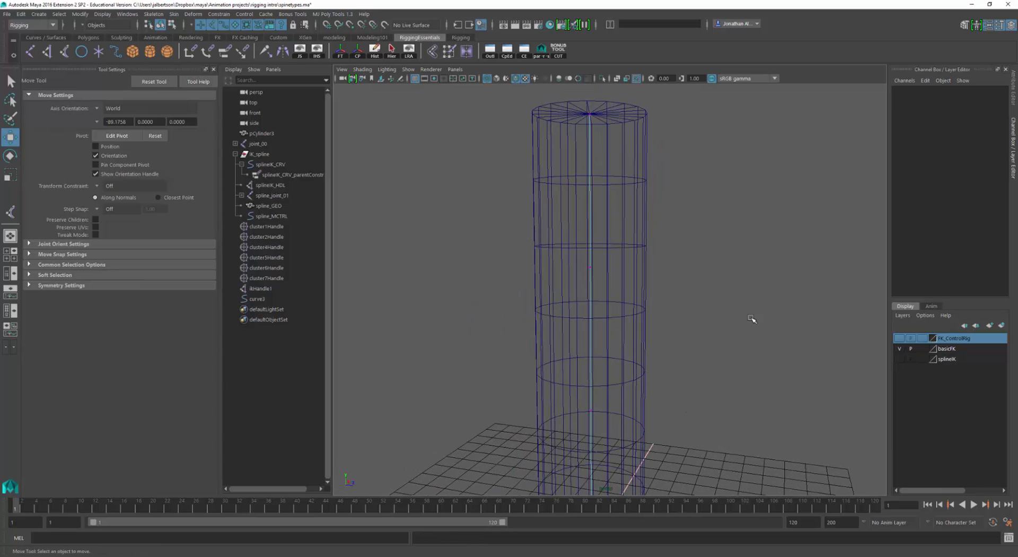
Open the Cluster deformer's creation options and consult the Cluster deformer topic in the Maya 2016 Help in the browser
scroll(705, 312, "up", 2)
middle_click_drag(705, 307, 708, 296, "alt")
right_click_drag(708, 295, 768, 311, "alt")
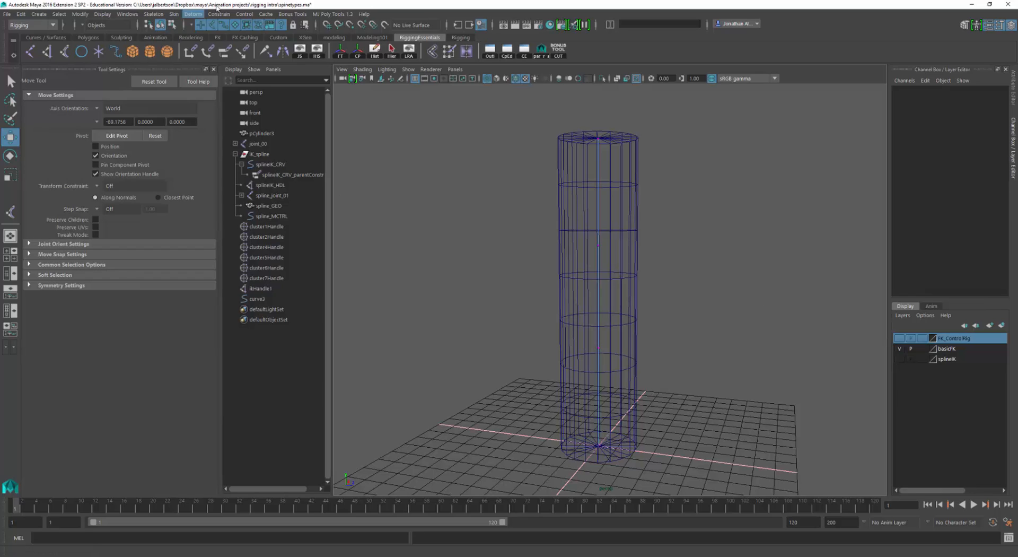
left_click(193, 14)
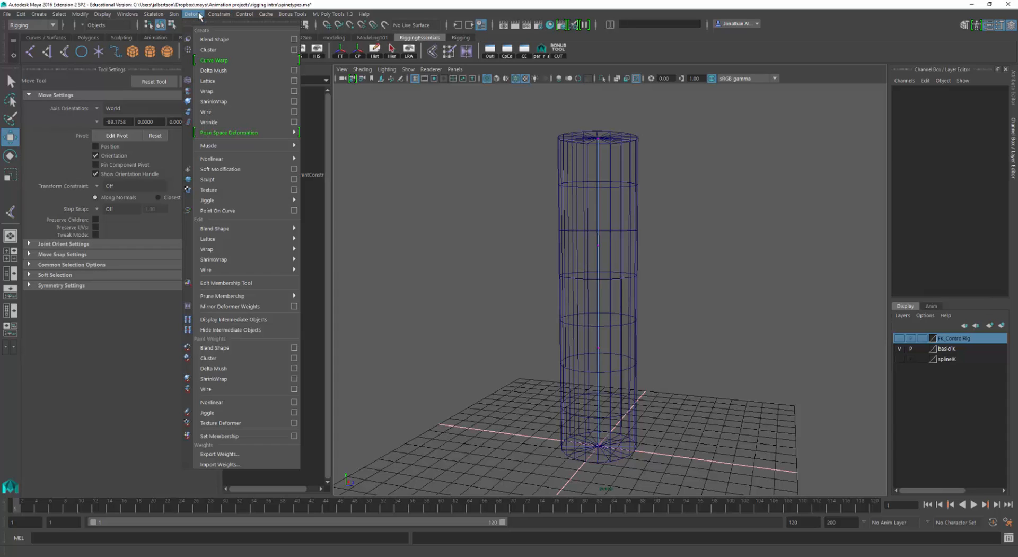
left_click(294, 49)
left_click_drag(757, 130, 308, 191)
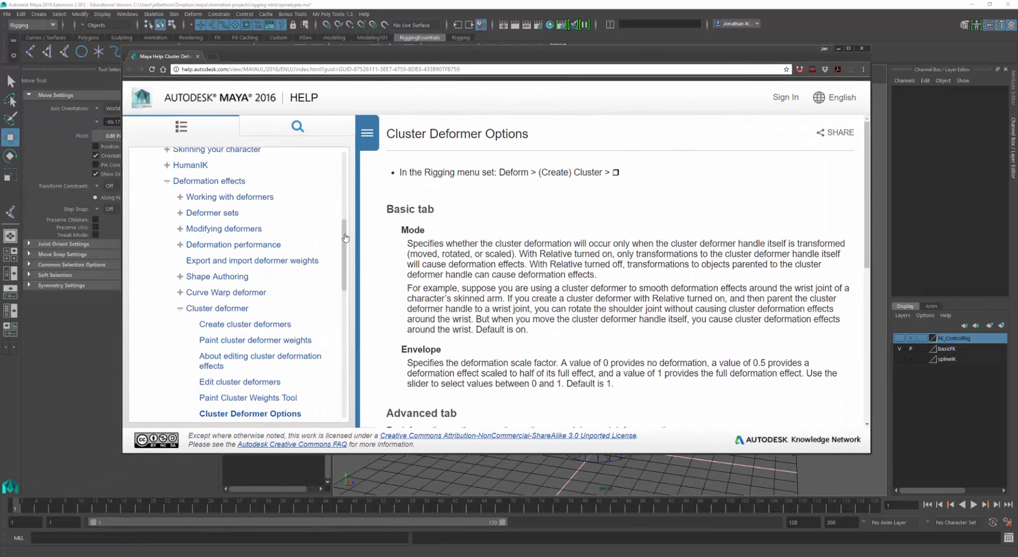
left_click(240, 311)
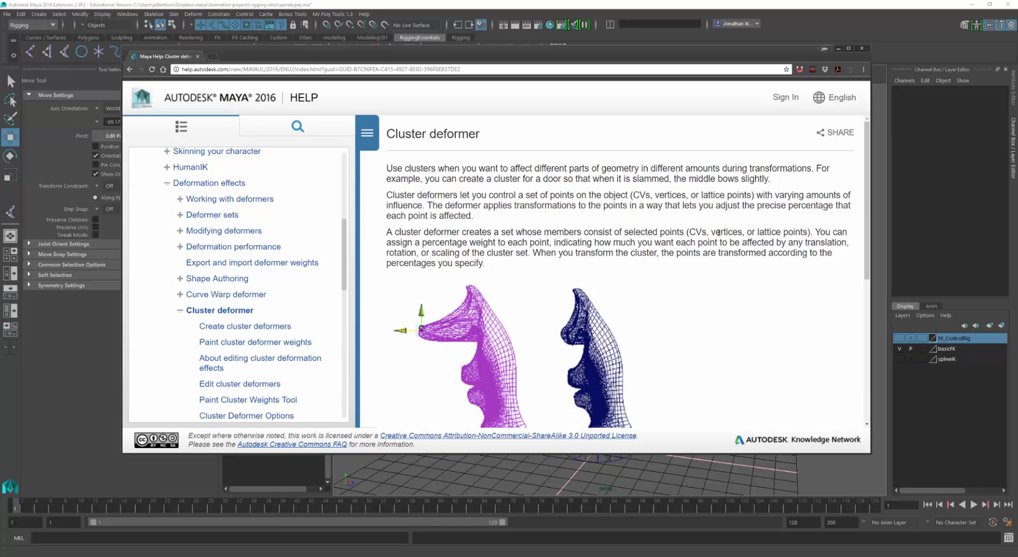
mouse_move(706, 55)
left_mouse_down()
mouse_move(257, 113)
mouse_move(69, 100)
left_mouse_up()
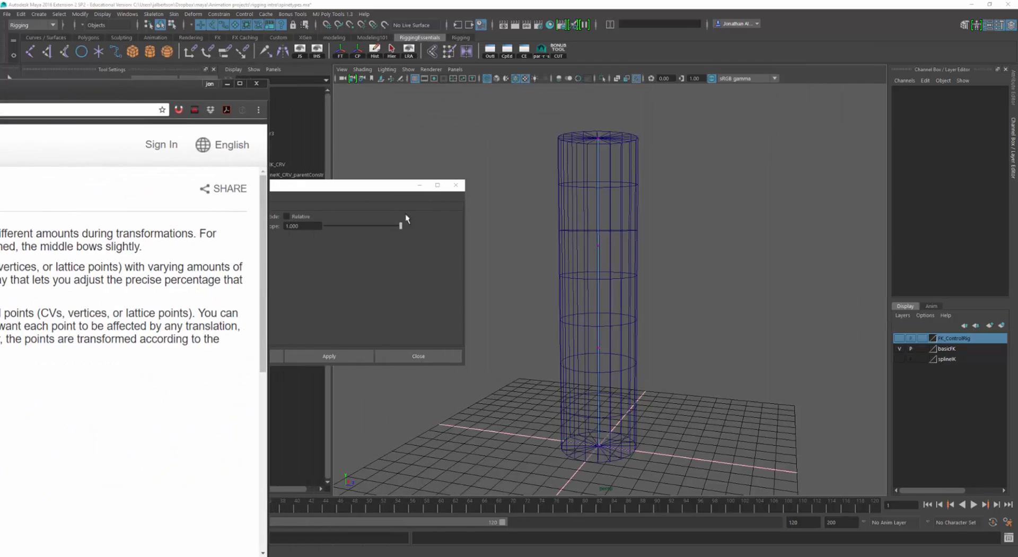
Create a cluster deformer on the two middle control vertices of the new spline curve, keeping the Cluster Options window open
left_click_drag(581, 230, 620, 355)
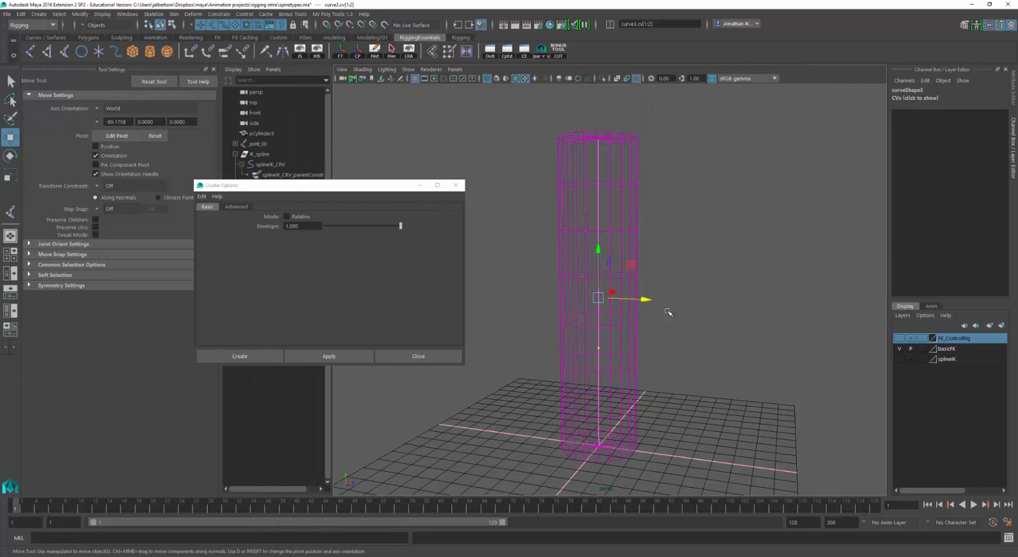
left_click_drag(545, 234, 625, 387)
left_click_drag(649, 306, 677, 298, "alt")
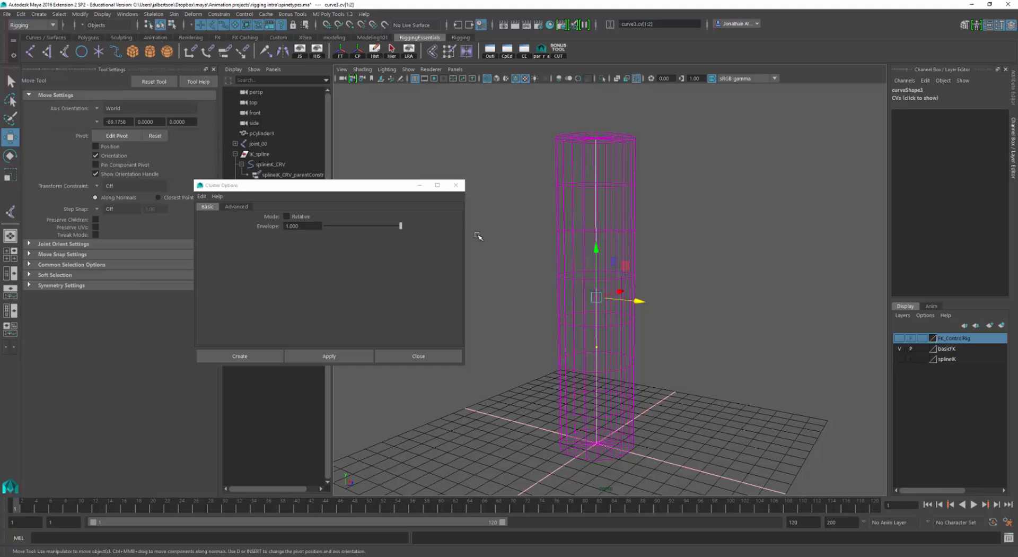
left_click(341, 352)
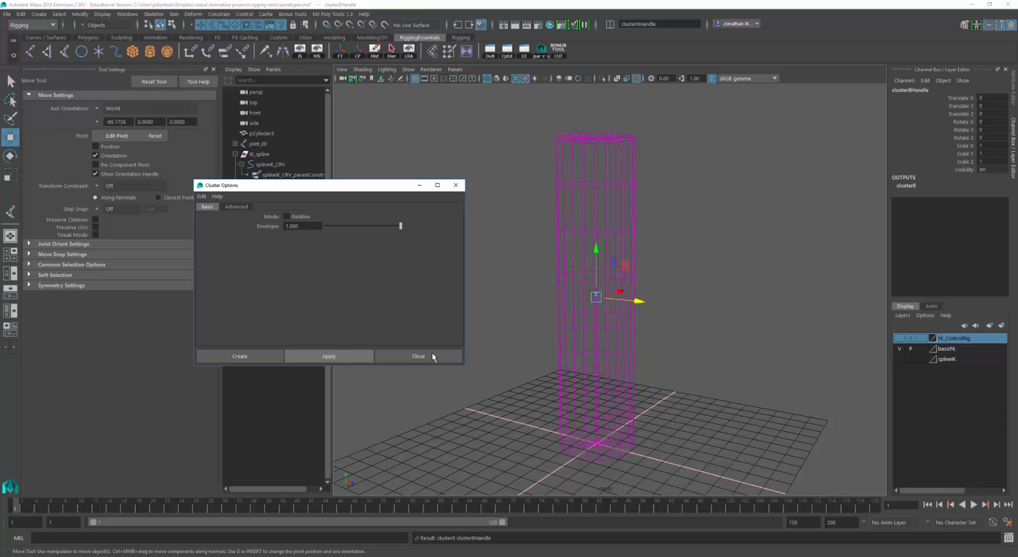
right_click_drag(684, 355, 766, 351, "alt")
left_click_drag(766, 351, 770, 337, "alt")
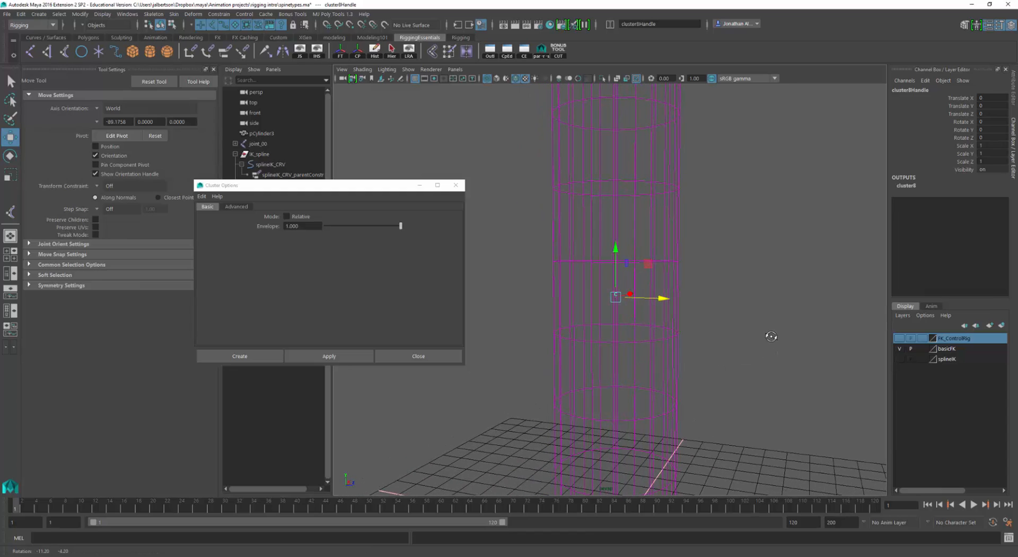
left_click_drag(318, 185, 255, 379)
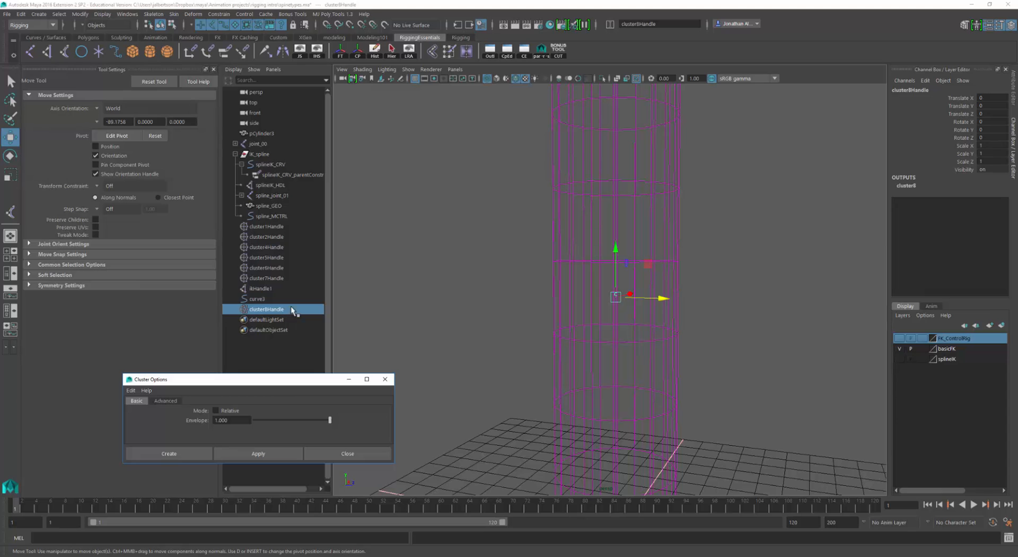
Enlarge the perspective view by removing the Outliner and open the new cluster handle's attributes
left_click(374, 279)
key("space")
left_click_drag(533, 287, 572, 305)
left_click(601, 264, "ctrl")
left_click_drag(642, 274, 656, 279, "alt")
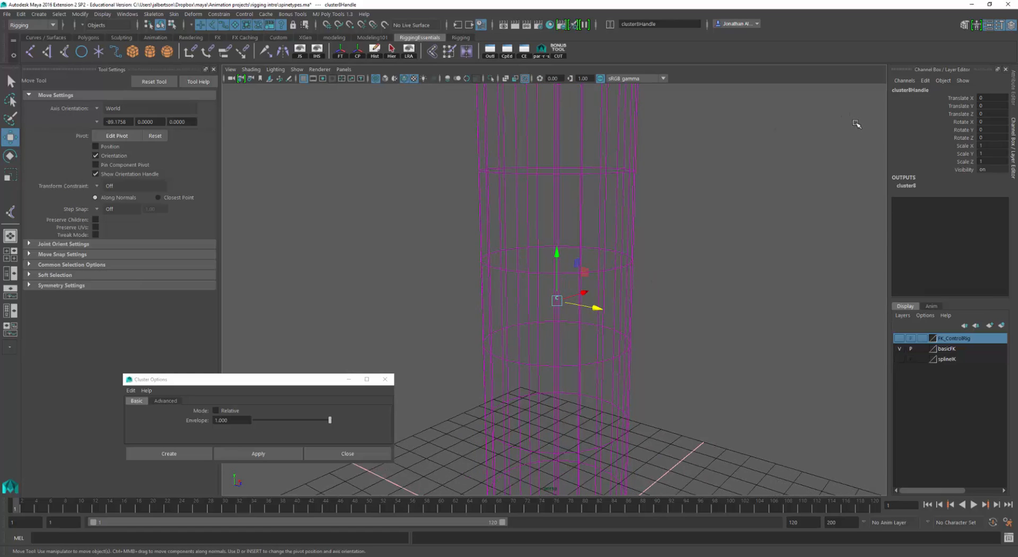
key("ctrl+a")
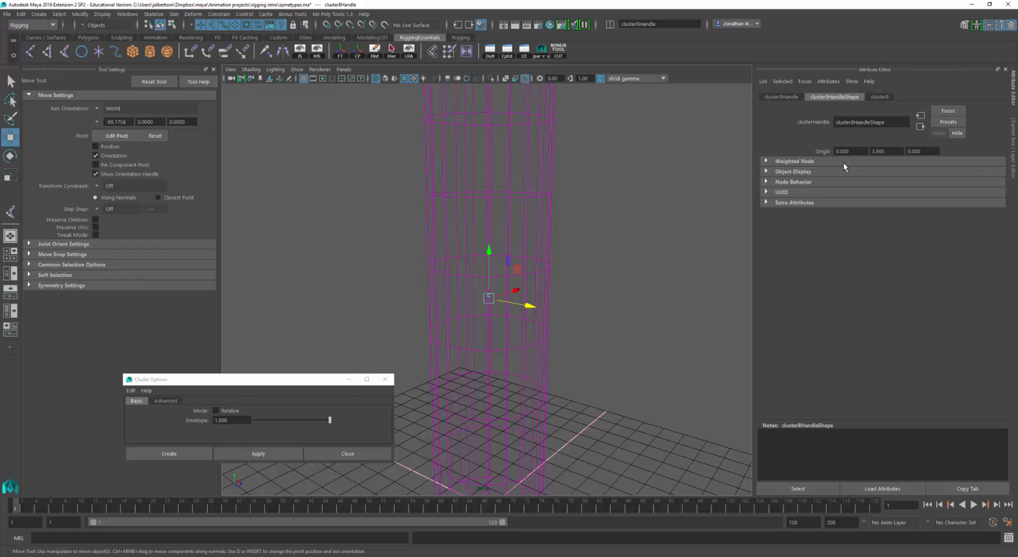
Offset the cluster handle's display from the spine by setting the Z value of its shape's Origin to 2.5
left_click_drag(499, 231, 522, 236, "alt")
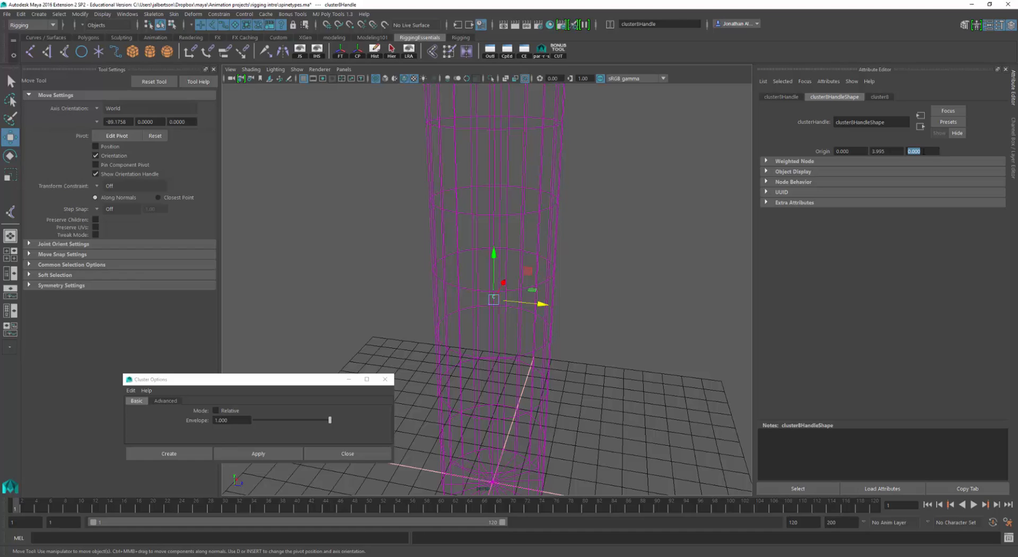
left_click(925, 151)
type("3")
left_click_drag(925, 151, 891, 150)
type("2")
scroll(698, 282, "up", 3)
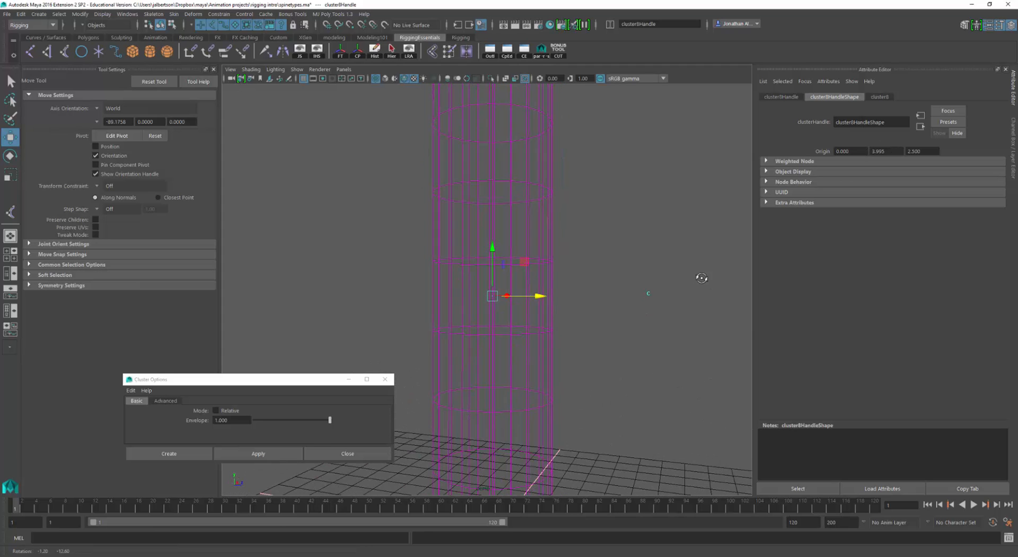
Clear the selection, reselect the cluster by its offset C marker, and minimise the Cluster Options window
left_click(708, 285)
scroll(631, 277, "down", 6)
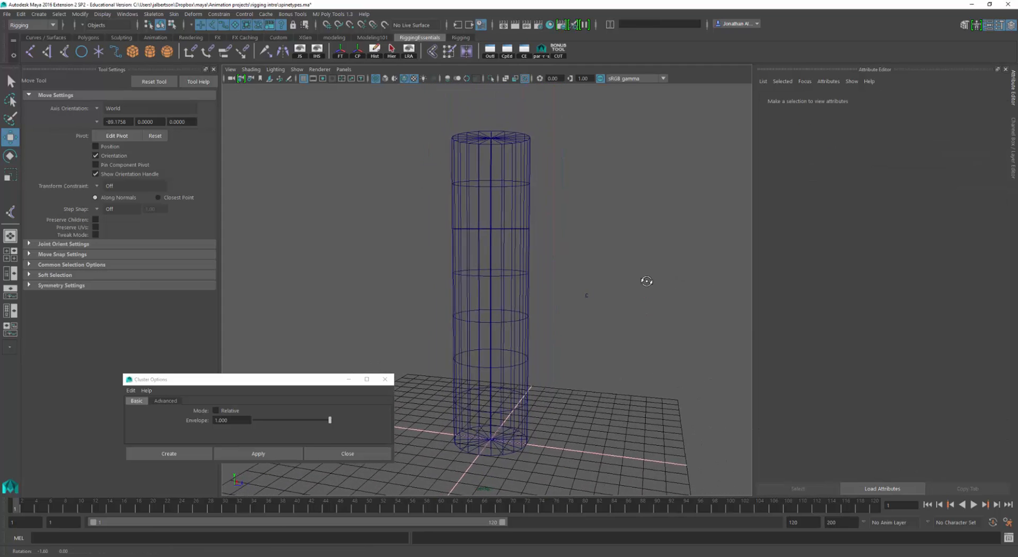
left_click_drag(630, 266, 630, 332)
key("ctrl+z")
left_click(348, 378)
Move the cluster handle upward and slightly sideways along Z to test how it deforms the cylinder
left_click_drag(499, 366, 534, 337, "alt")
left_click_drag(494, 246, 536, 244)
left_click_drag(495, 197, 478, 172)
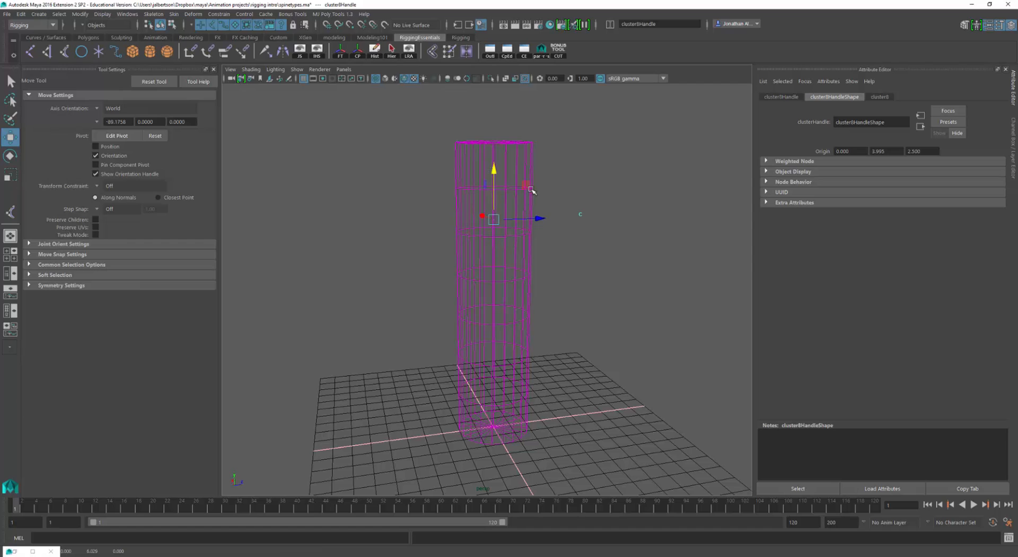
mouse_move(541, 218)
left_mouse_down()
mouse_move(527, 219)
mouse_move(552, 217)
mouse_move(523, 216)
mouse_move(538, 210)
left_mouse_up()
left_click_drag(491, 169, 491, 154)
mouse_move(533, 203)
left_mouse_down()
mouse_move(520, 202)
mouse_move(565, 200)
mouse_move(530, 202)
left_mouse_up()
Hide polygon objects in the perspective view and select the cluster handle by its C marker with the Move tool active
right_click_drag(588, 227, 597, 313, "alt")
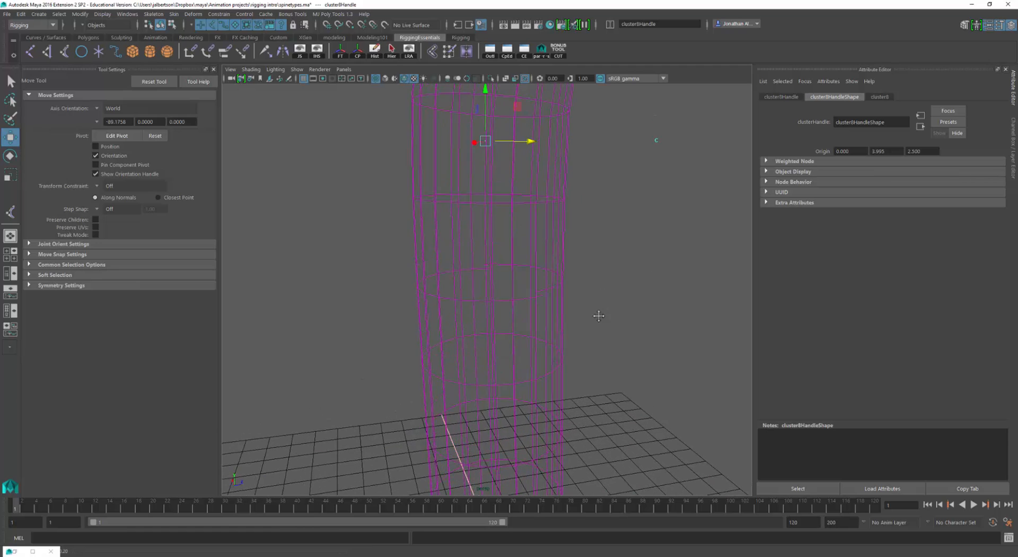
left_click_drag(597, 314, 604, 319, "alt")
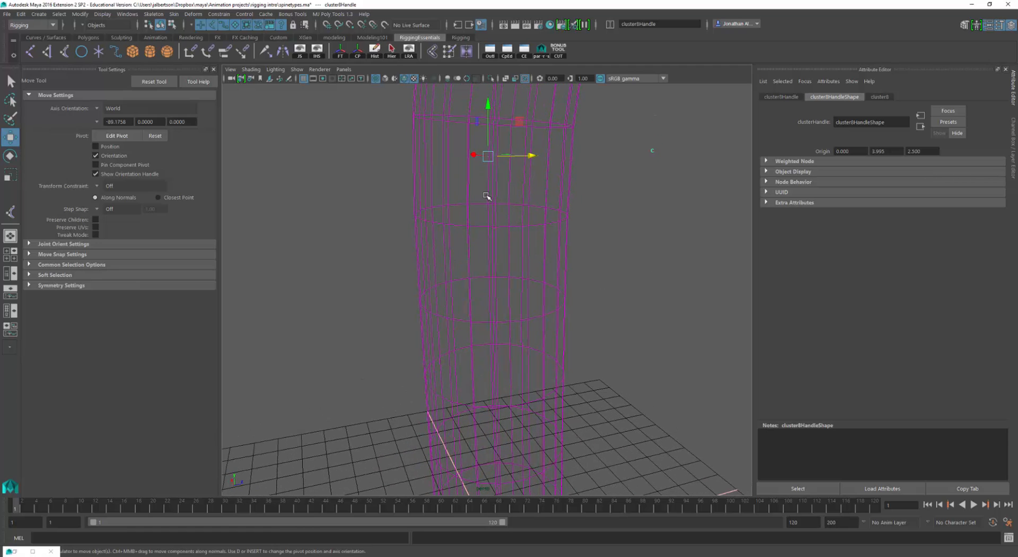
left_click_drag(489, 196, 523, 244, "alt")
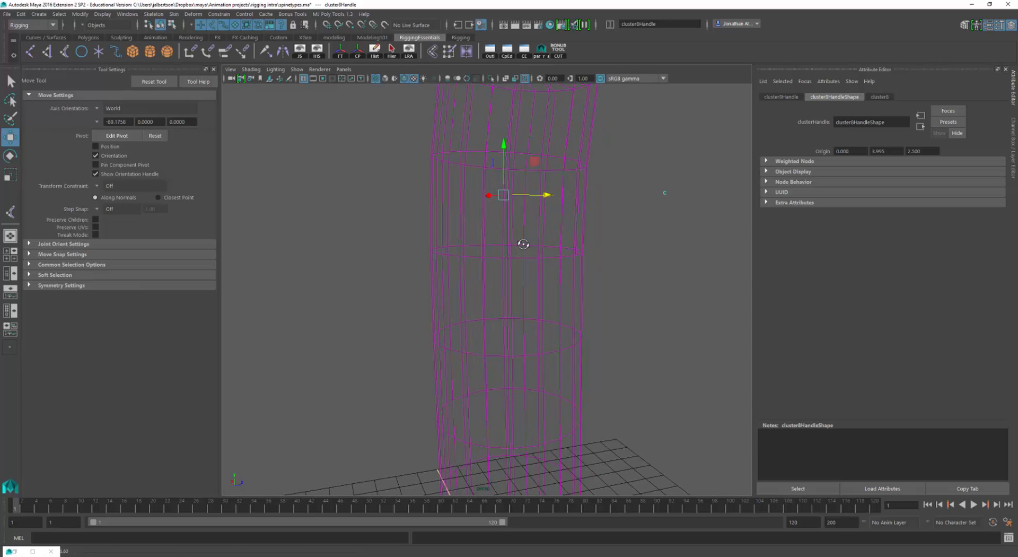
left_click(297, 69)
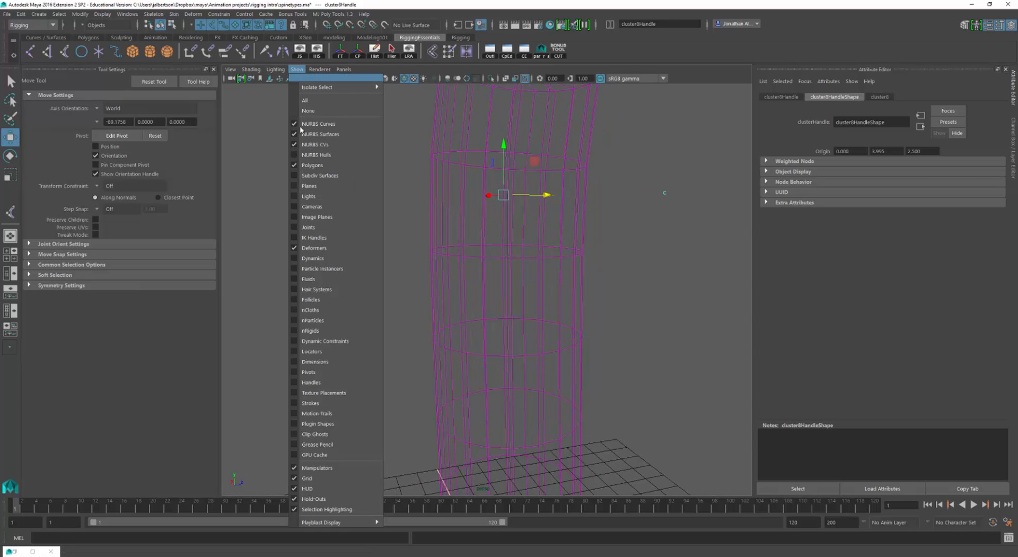
left_click(305, 164)
key("q")
right_click_drag(508, 213, 489, 211)
middle_click_drag(489, 211, 488, 252, "alt")
left_click_drag(611, 261, 691, 217)
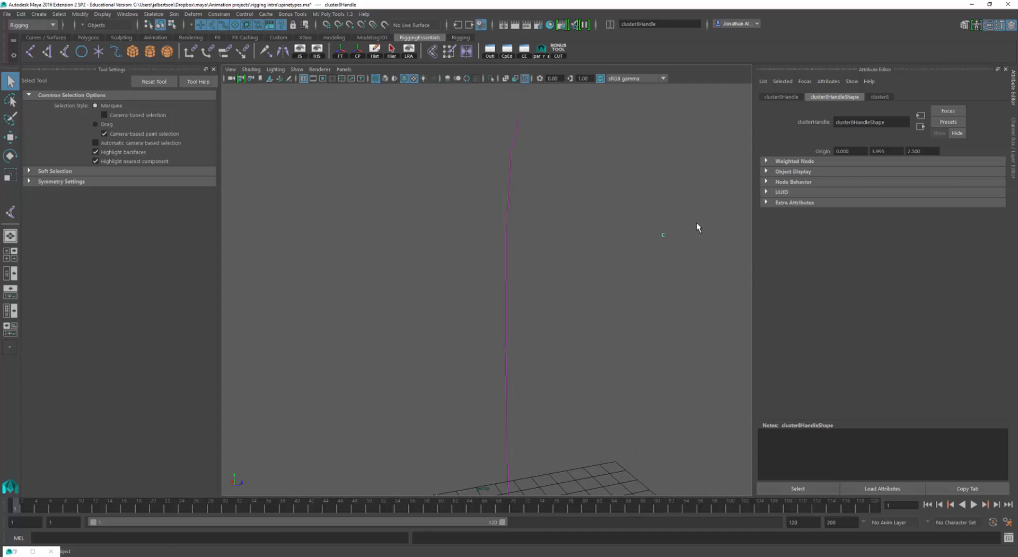
right_click_drag(695, 222, 597, 222, "alt")
key("w")
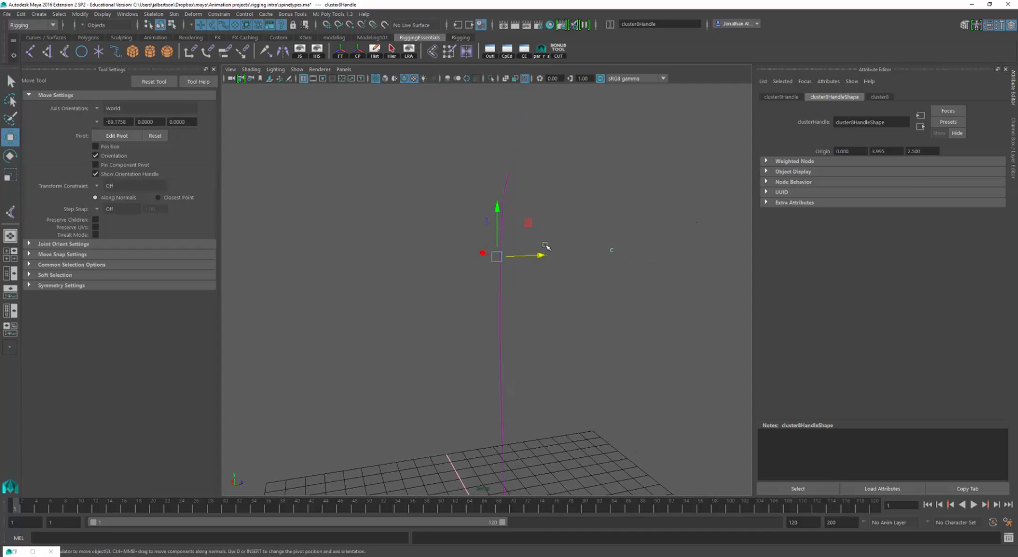
Lower the middle cluster handle along Y and select the spline curve's nearby control vertices for comparison
left_click(490, 306)
right_click_drag(500, 300, 518, 291)
left_click_drag(558, 276, 590, 246)
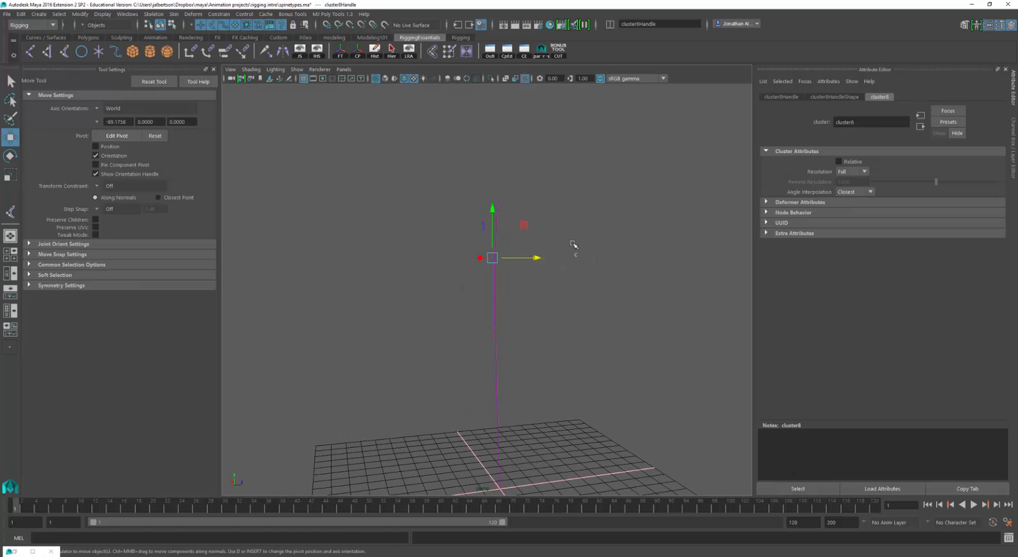
left_click_drag(492, 208, 494, 311)
key("q")
right_click_drag(496, 290, 474, 301)
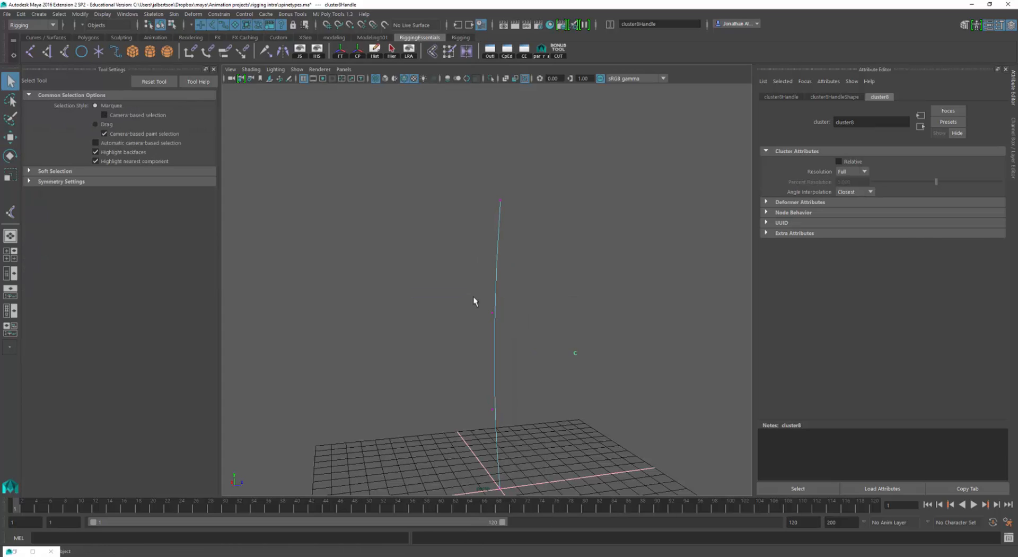
left_click_drag(474, 300, 526, 406)
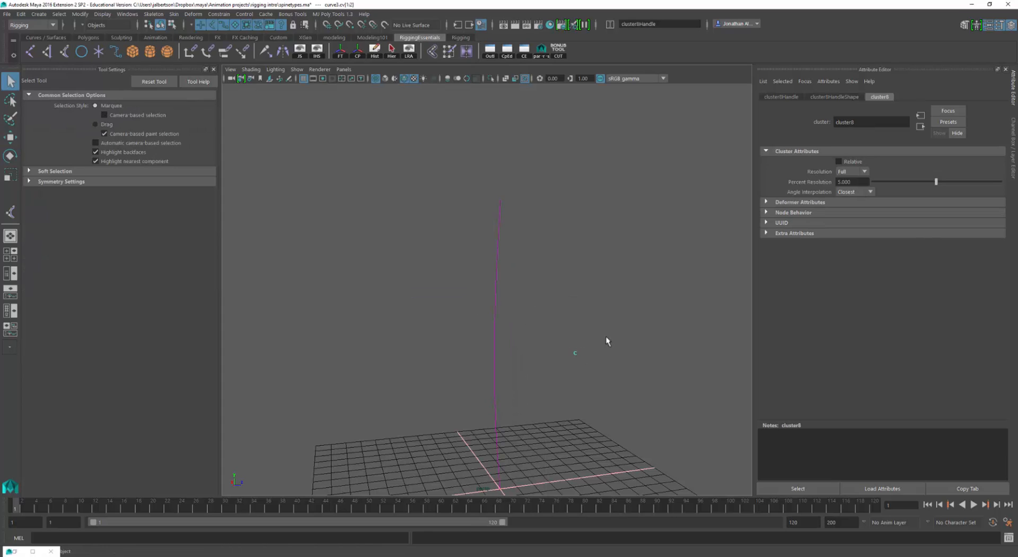
Try moving the middle cluster handle sideways along Z, and undo the test moves
key("w")
left_click(574, 353)
left_click_drag(532, 357, 482, 366)
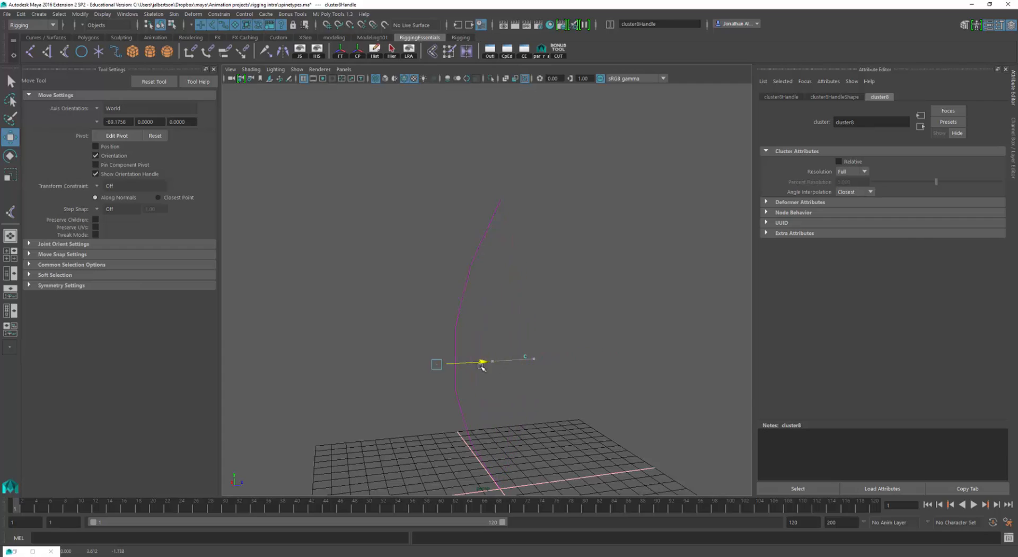
key("ctrl+z")
key("ctrl+z")
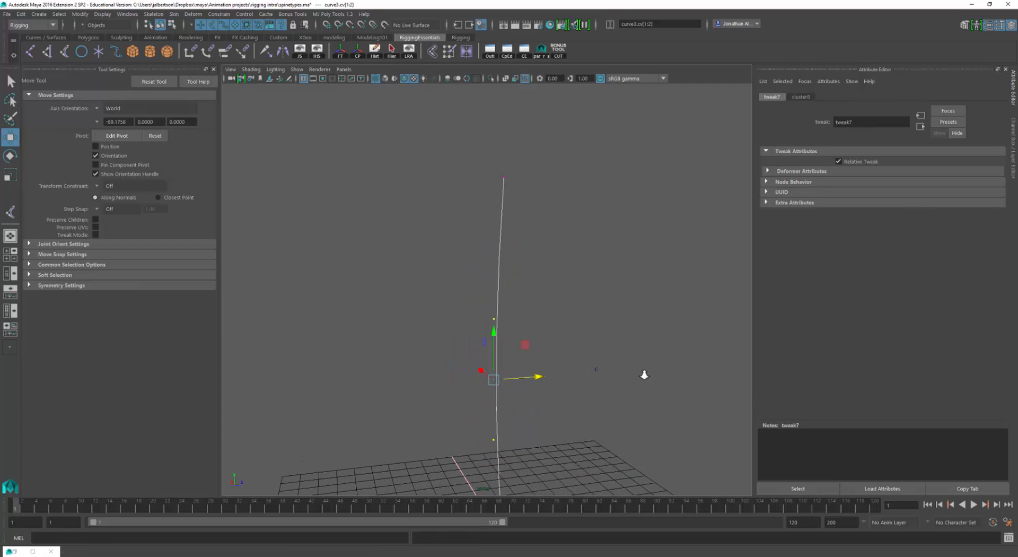
Select the top two control vertices of the spline curve and create a cluster deformer on them
left_click_drag(644, 375, 602, 331, "alt")
left_click_drag(453, 134, 520, 303)
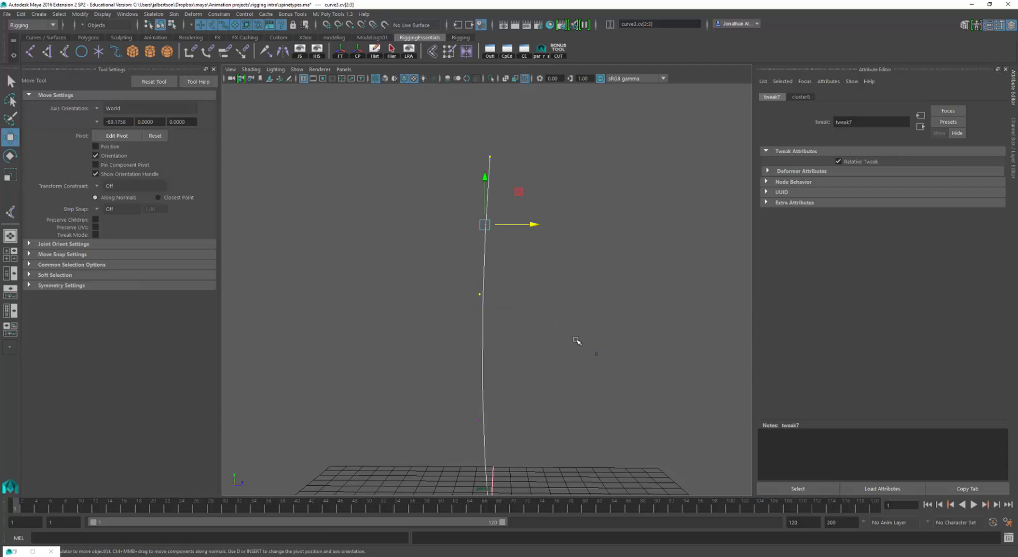
left_click_drag(579, 354, 584, 253, "alt")
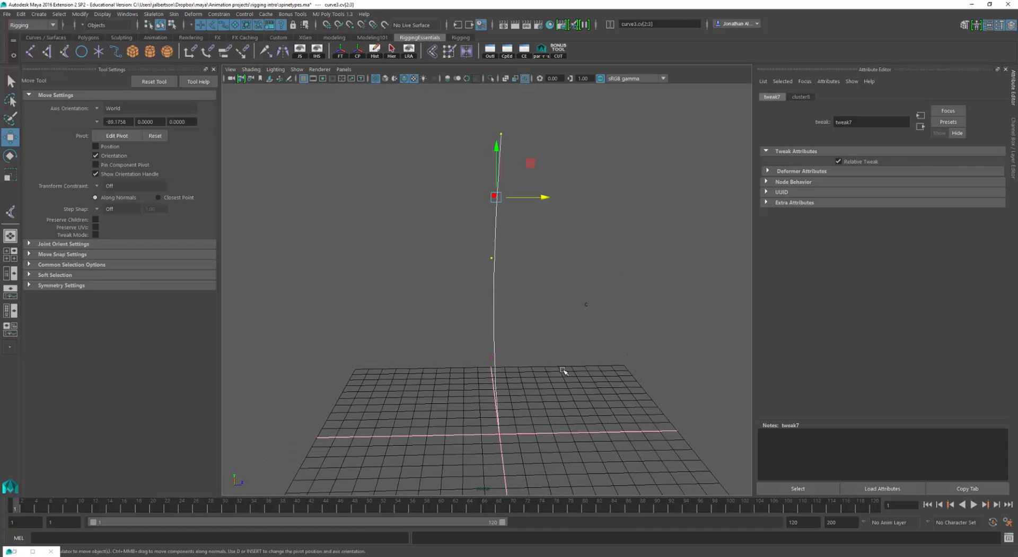
left_click_drag(565, 352, 585, 312, "alt")
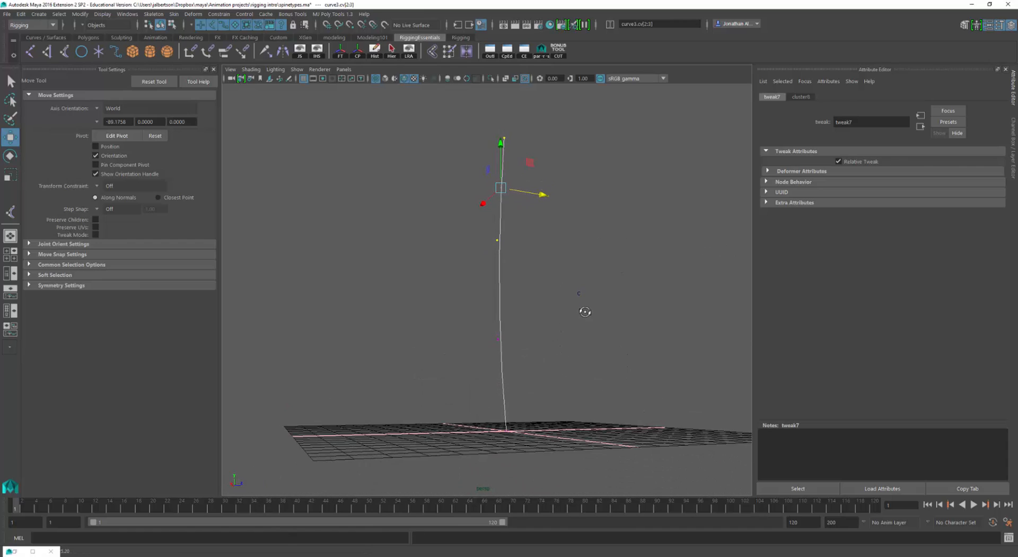
left_click_drag(506, 414, 485, 413, "alt")
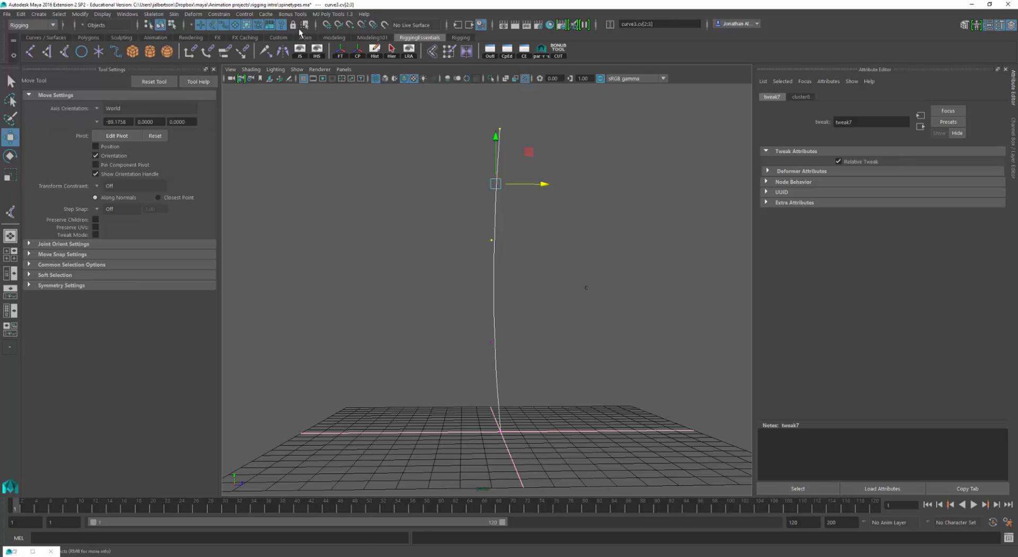
left_click_drag(454, 262, 530, 108, "alt")
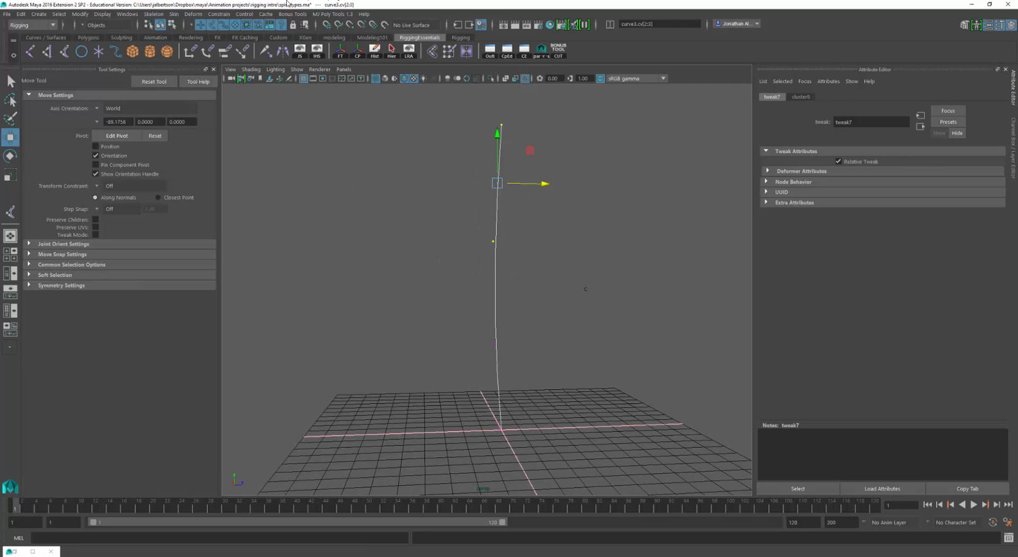
left_click(193, 14)
left_click(211, 51)
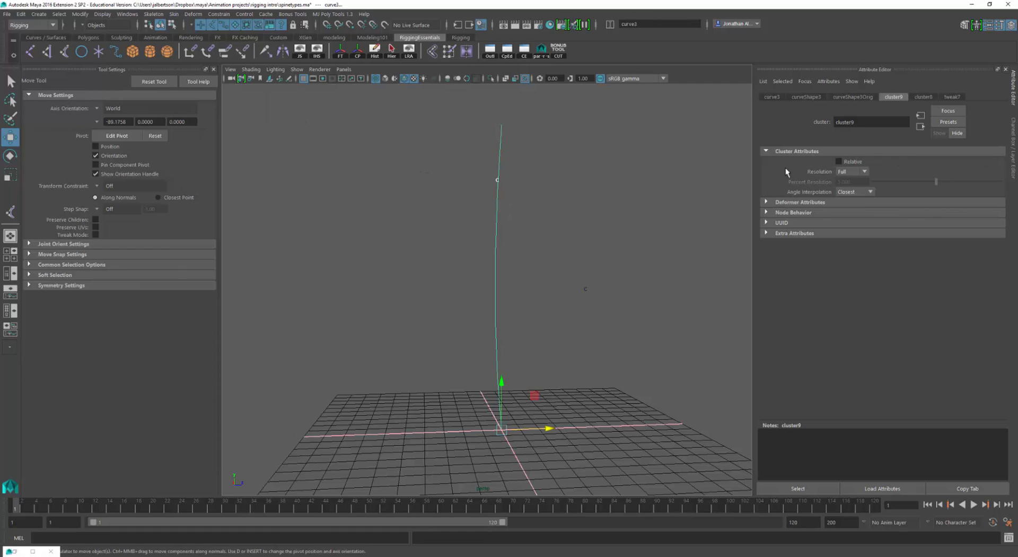
Offset the top cluster handle's display from the spine by setting its shape's Origin Z to 2.5
left_click(844, 98)
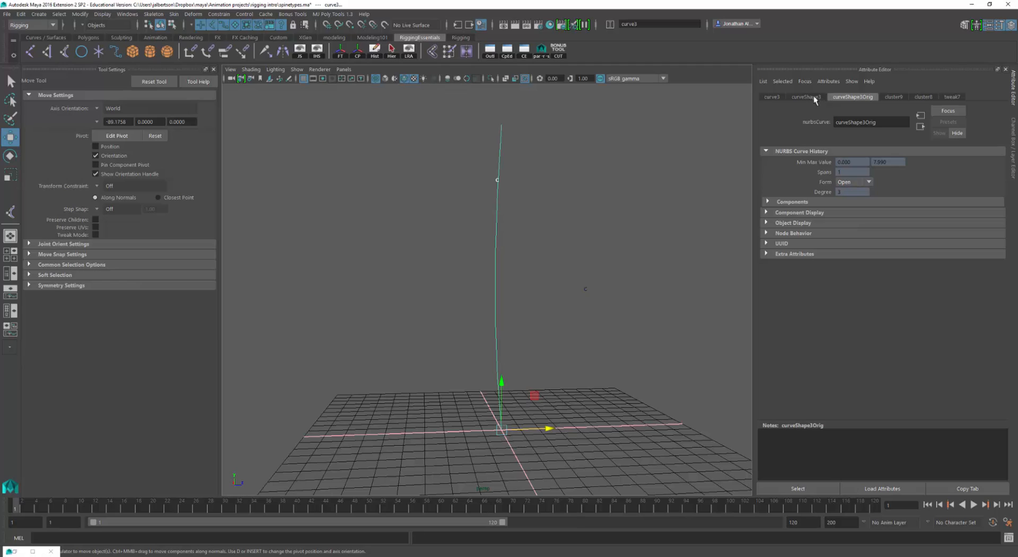
left_click_drag(465, 161, 514, 197)
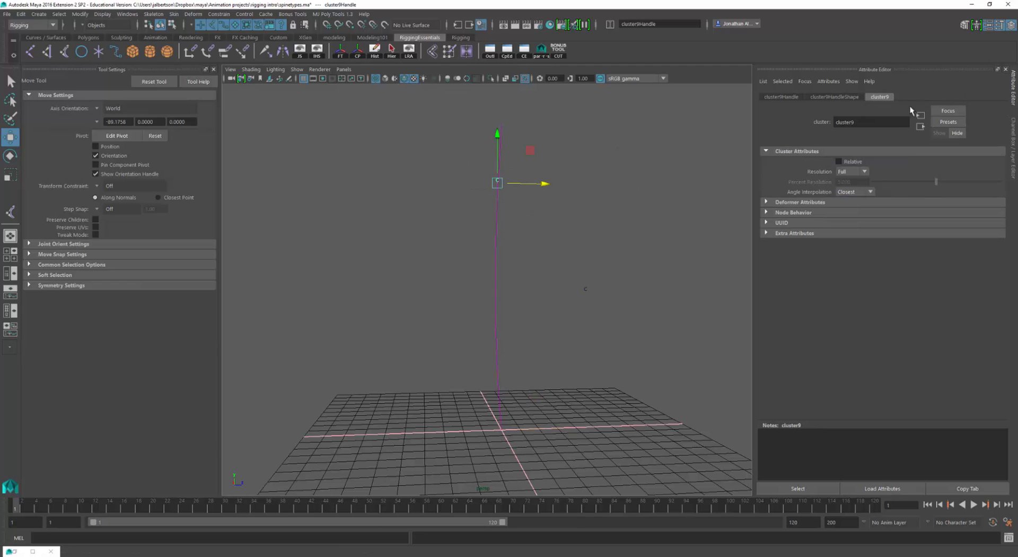
left_click(835, 96)
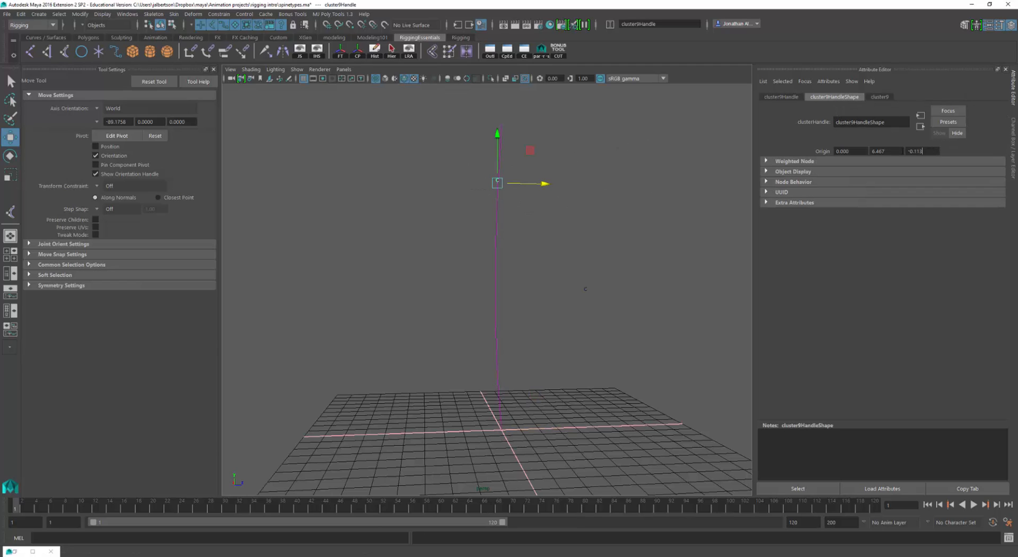
double_click(917, 151)
type("2.500")
Select the bottom two control vertices of the spline curve and create a cluster deformer on them
left_click(480, 344)
right_click_drag(491, 341, 469, 316)
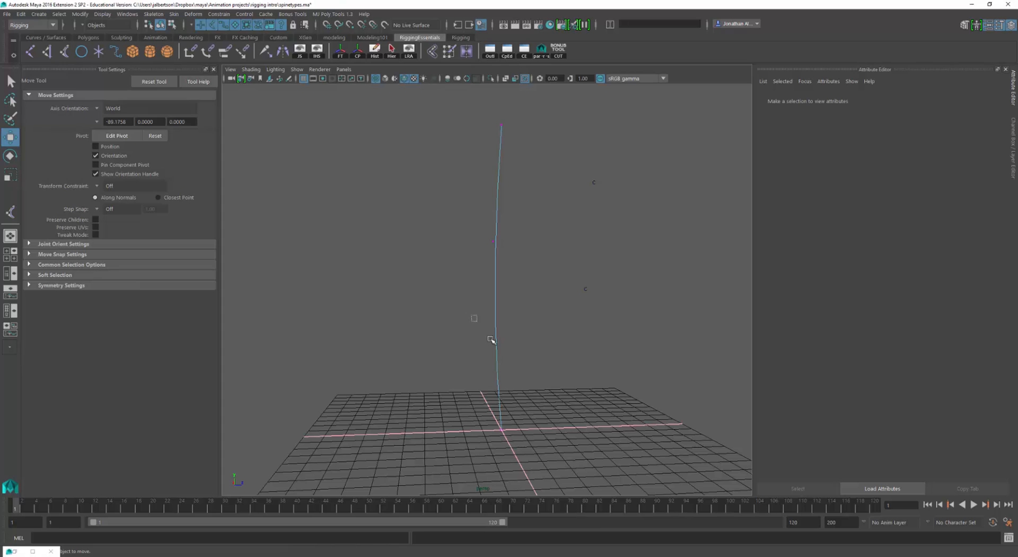
left_click_drag(490, 339, 519, 444)
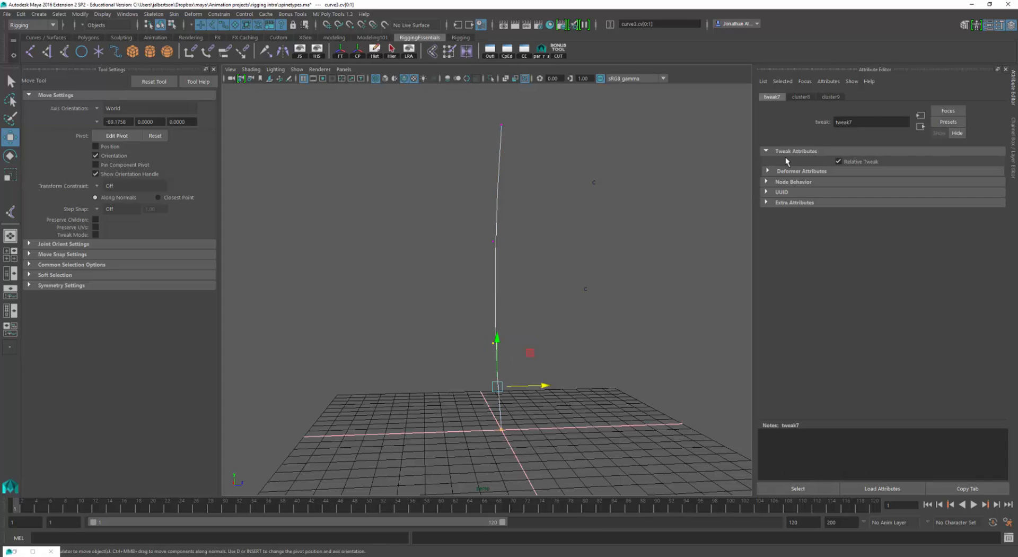
left_click(193, 14)
left_click(206, 50)
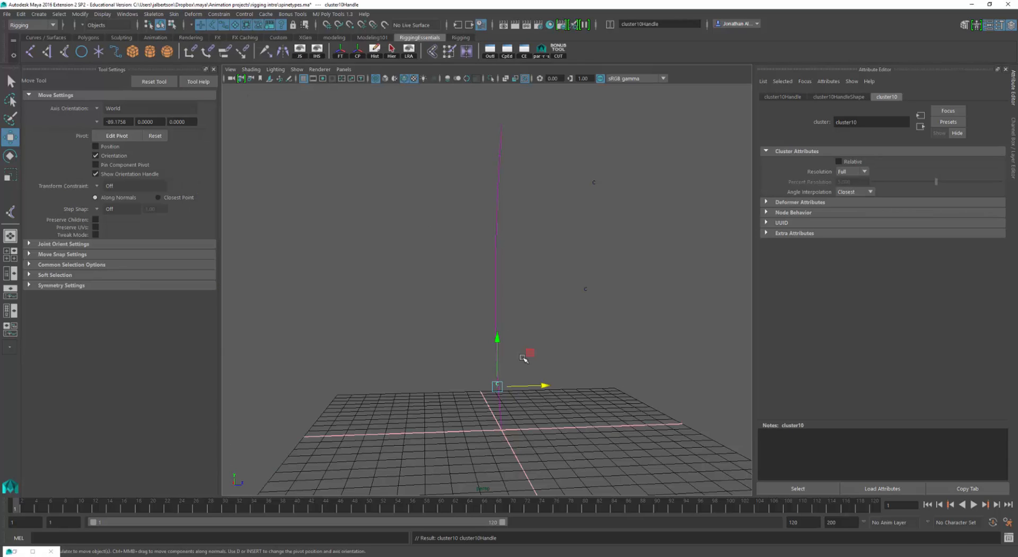
Set the Origin Z of the bottom cluster handle's shape to 2.5 so its marker sits beside the spine
left_click_drag(475, 377, 513, 399)
left_click_drag(473, 360, 518, 368, "ctrl")
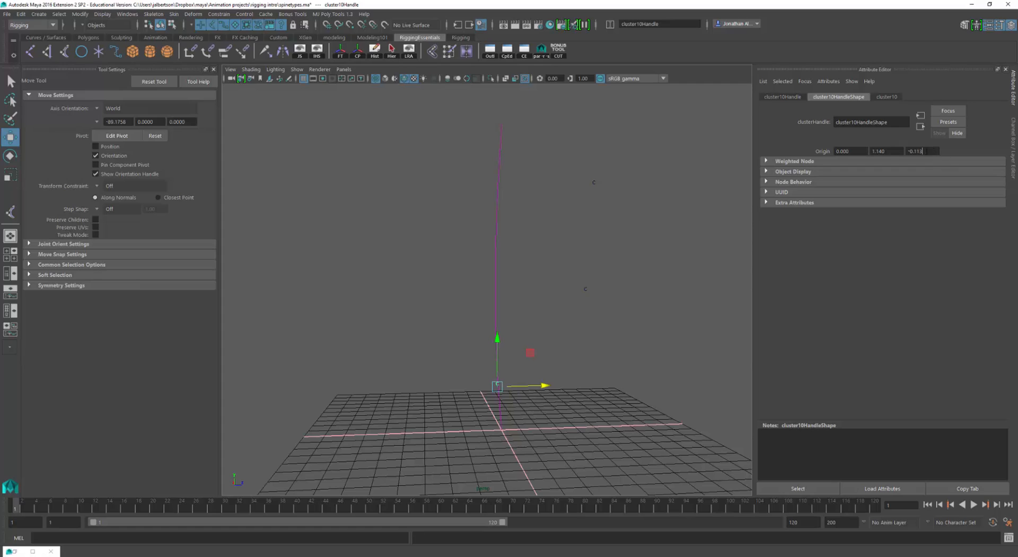
key("Return")
type("2.500")
Show polygon objects again in the perspective view and clear the selection
left_click(297, 69)
left_click(312, 165)
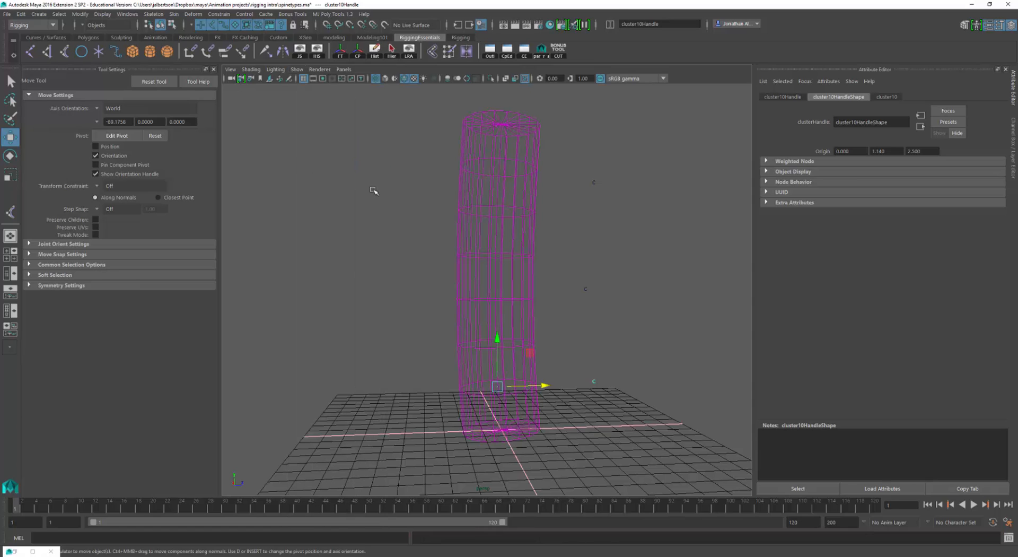
left_click(385, 194)
Return the middle cluster handle to its rest position by setting Translate Y and Translate Z to 0
left_click_drag(653, 303, 648, 279, "alt")
left_click(1012, 144)
left_click(998, 115)
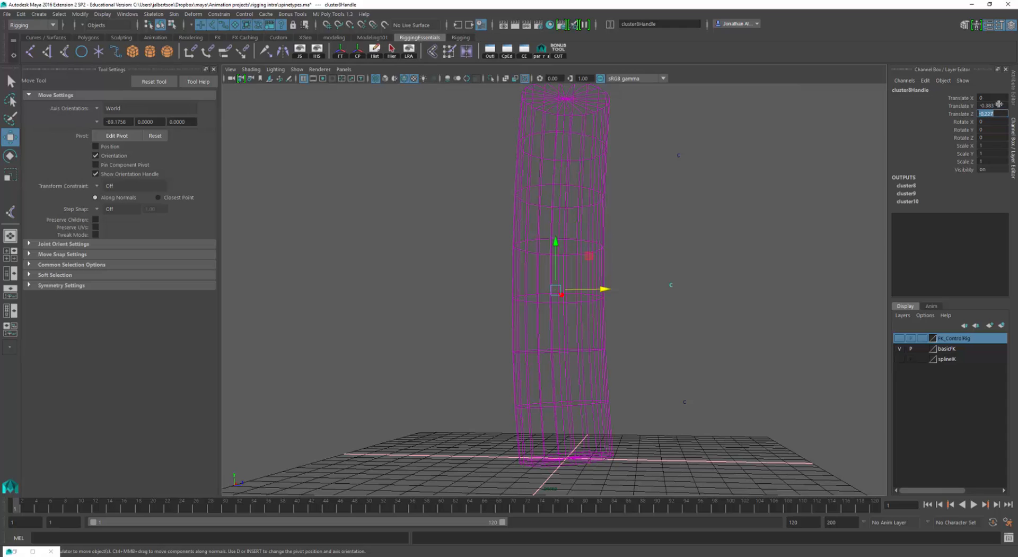
left_click(998, 104, "shift")
type("0")
key("Return")
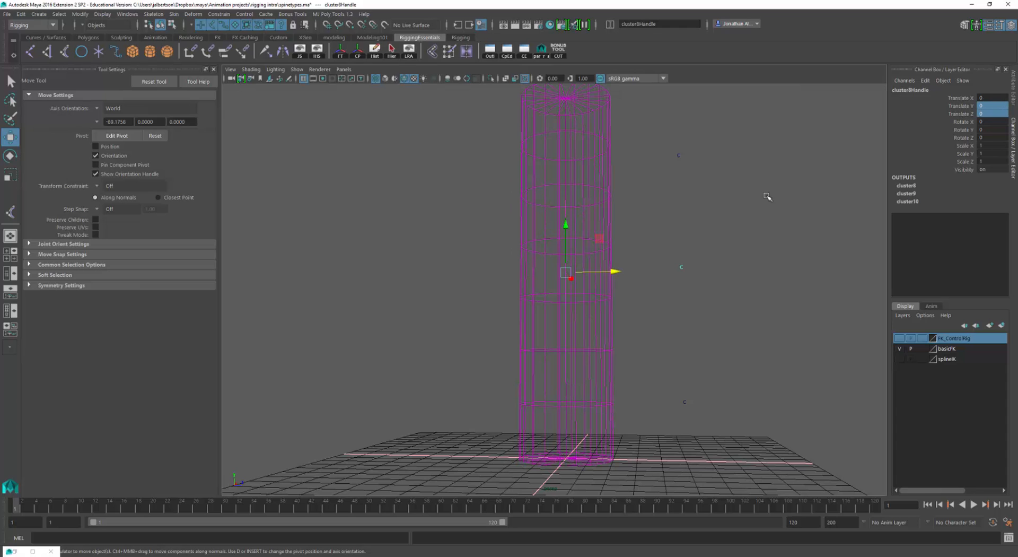
Select the cluster handles one after another to check their translate values, and clear the selection
left_click_drag(767, 196, 679, 147, "alt")
left_click_drag(699, 162, 748, 175, "alt")
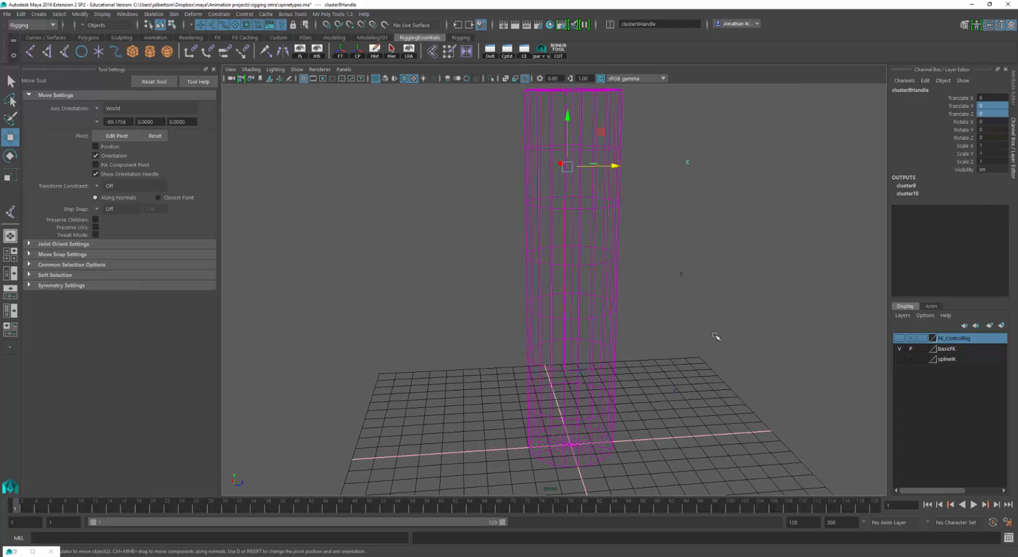
left_click_drag(715, 336, 668, 401)
left_click_drag(715, 251, 671, 289)
left_click_drag(766, 286, 698, 293, "alt")
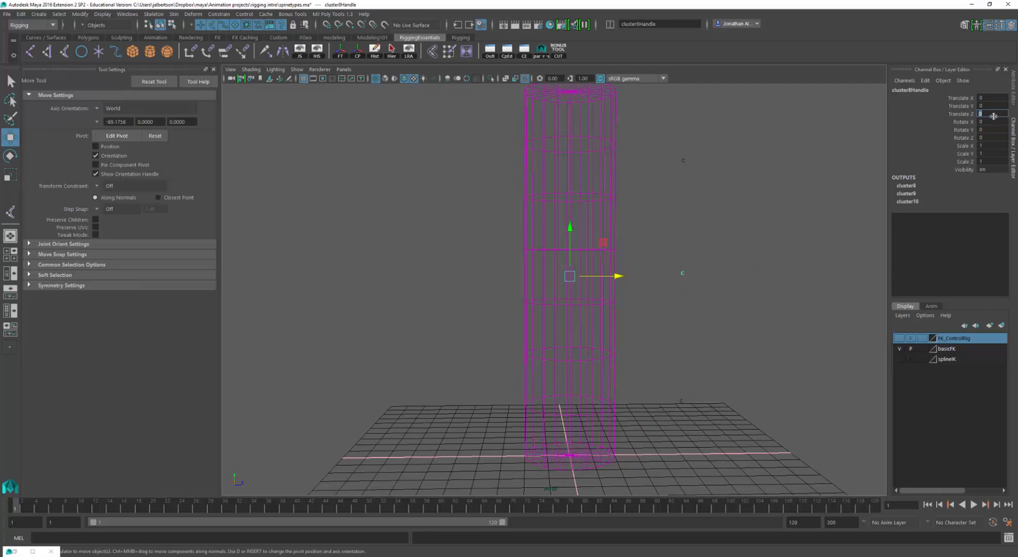
left_click(739, 236)
left_click_drag(738, 237, 669, 232, "alt")
Display the cylinder smooth shaded in the perspective view
left_click(296, 69)
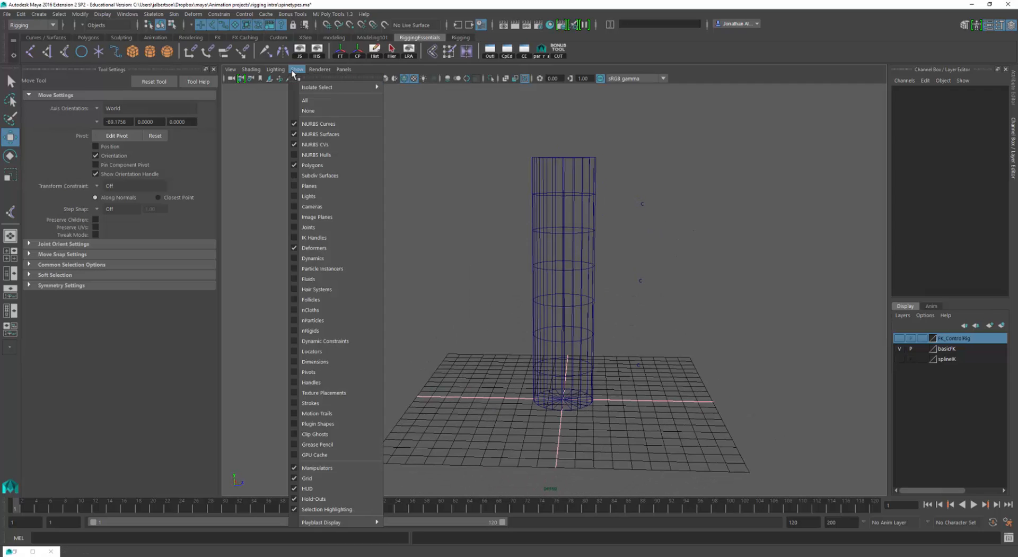
left_click(296, 69)
key("5")
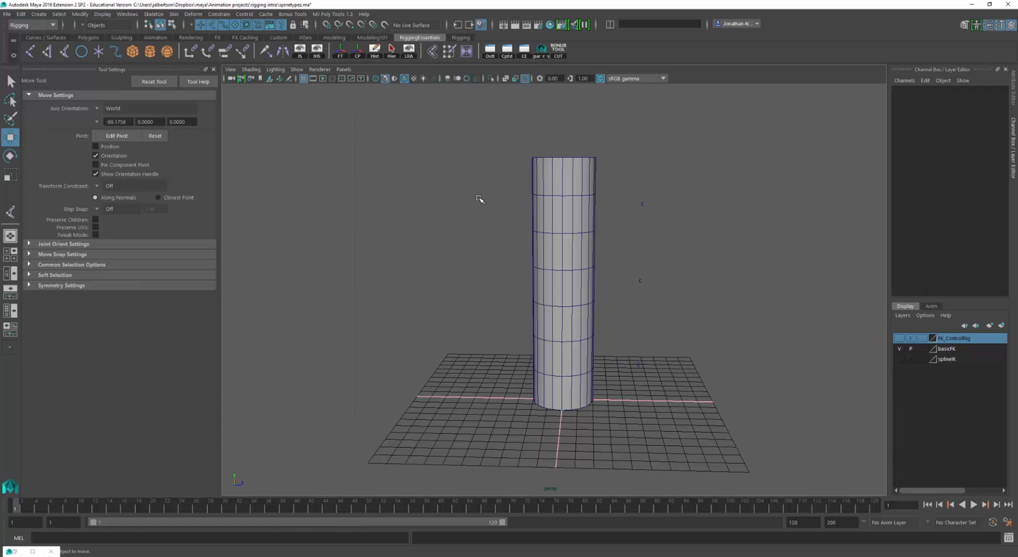
mouse_move(479, 200)
left_mouse_down("alt")
mouse_move(484, 221)
mouse_move(648, 249)
left_mouse_up("alt")
Bend the spine by moving the top cluster to about -1.5 in Y and -2.45 in Z and the bottom cluster toward positive Z
left_click(643, 203)
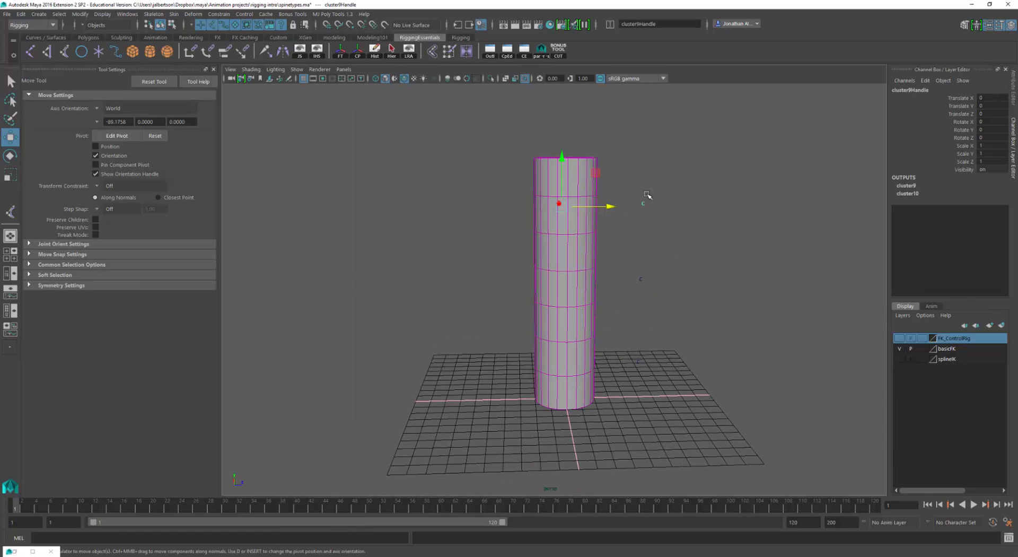
left_click_drag(609, 207, 549, 208)
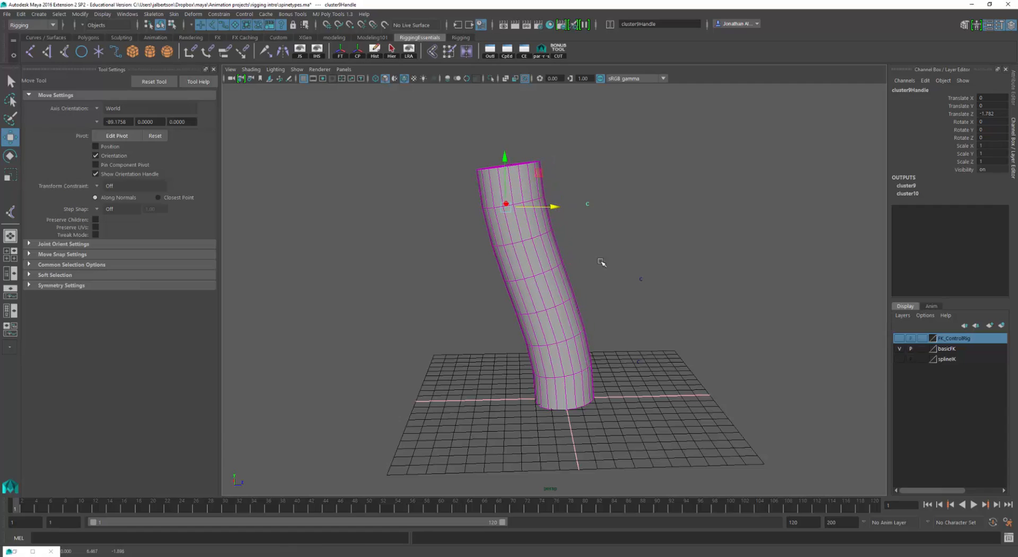
left_click_drag(623, 334, 666, 366)
left_click(587, 204)
left_click_drag(505, 159, 506, 209)
left_click_drag(552, 254, 537, 254)
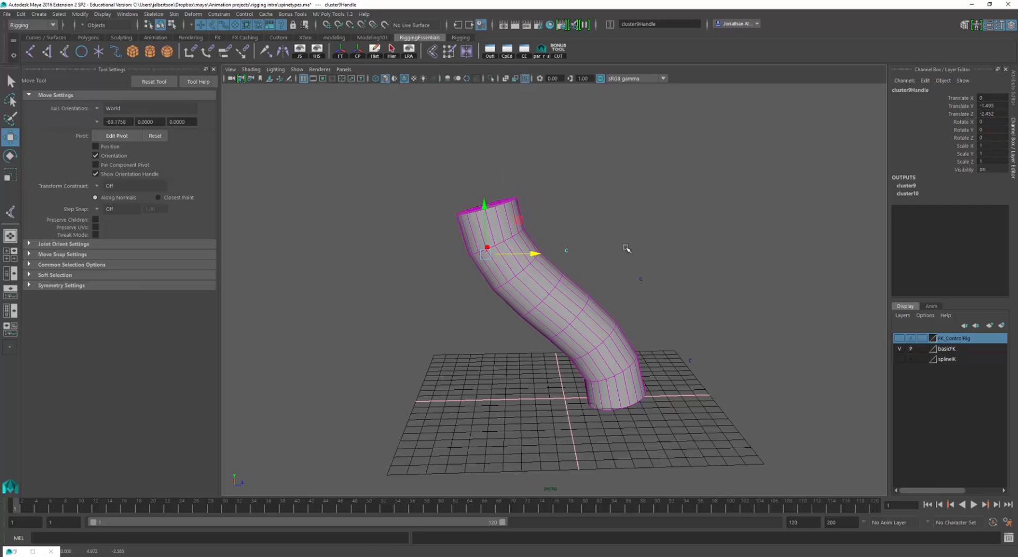
Move the middle cluster handle to about 1.17 in Translate Y and 1.15 in Translate Z to arch the spine
left_click(641, 278)
left_click_drag(617, 283, 654, 286)
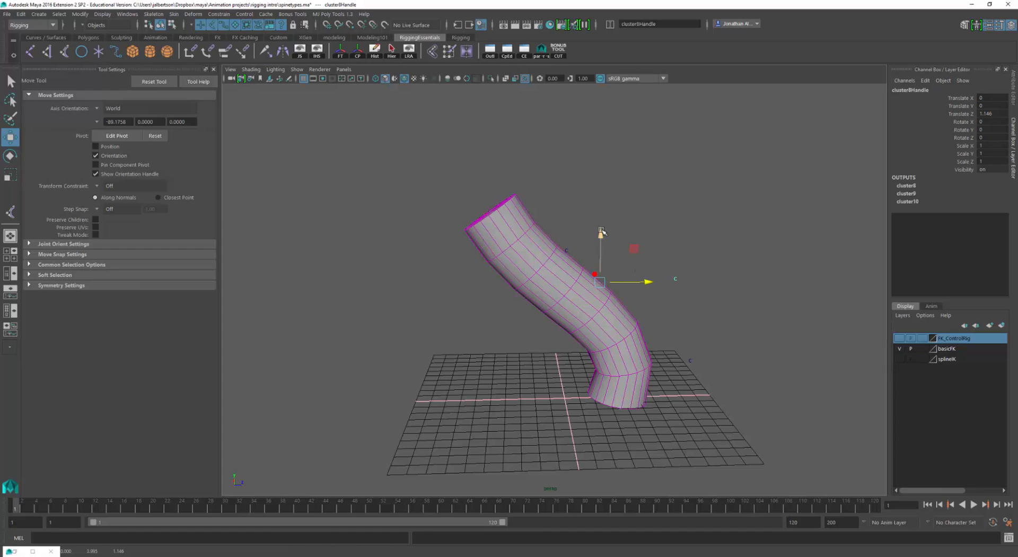
left_click_drag(600, 233, 596, 197)
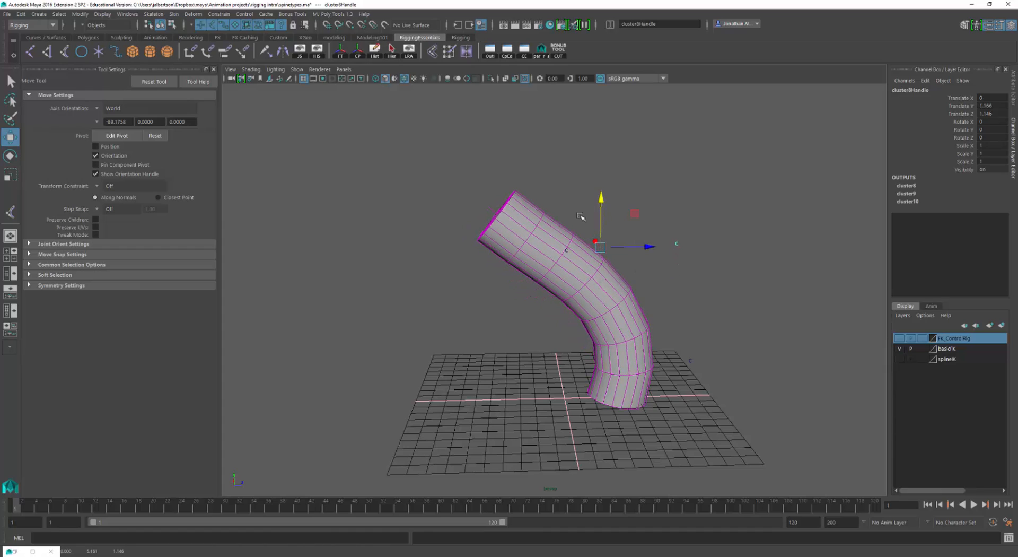
Select the top cluster handle without the cylinder and lower it to about -5.24 in Translate Y
left_click(562, 255)
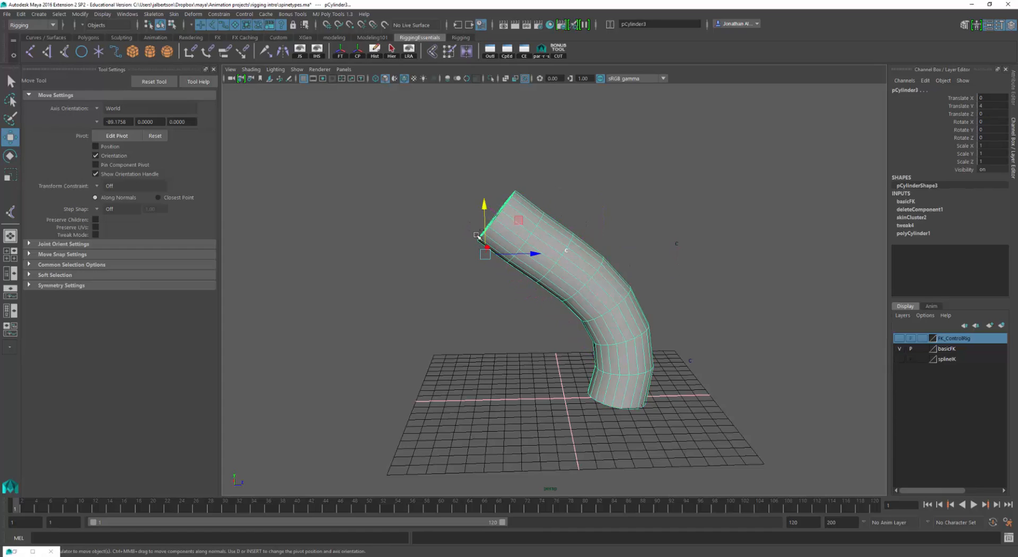
left_click_drag(453, 199, 575, 276, "ctrl")
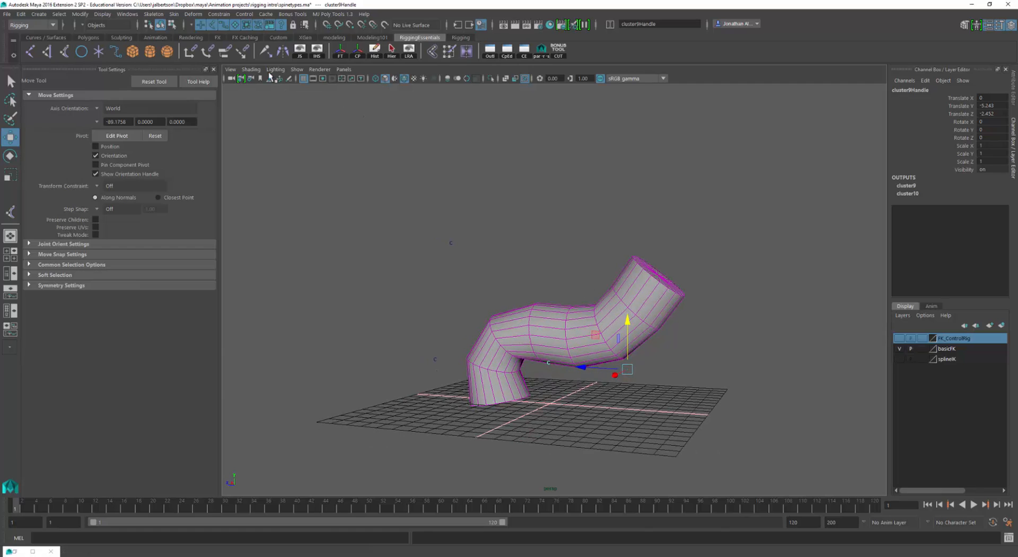
Show joints in the perspective view to see the joint chain inside the bent cylinder
left_click(251, 69)
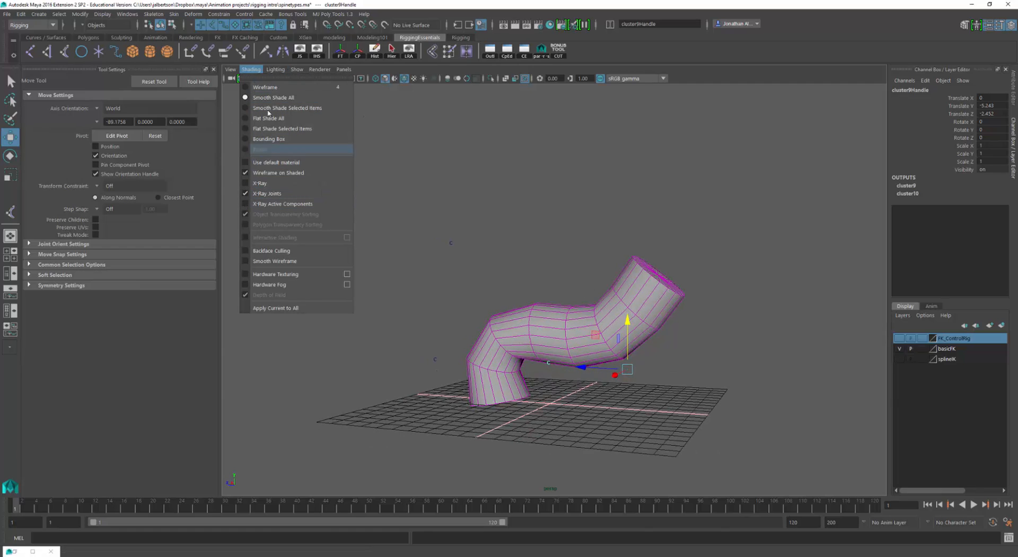
mouse_move(297, 69)
left_click(308, 227)
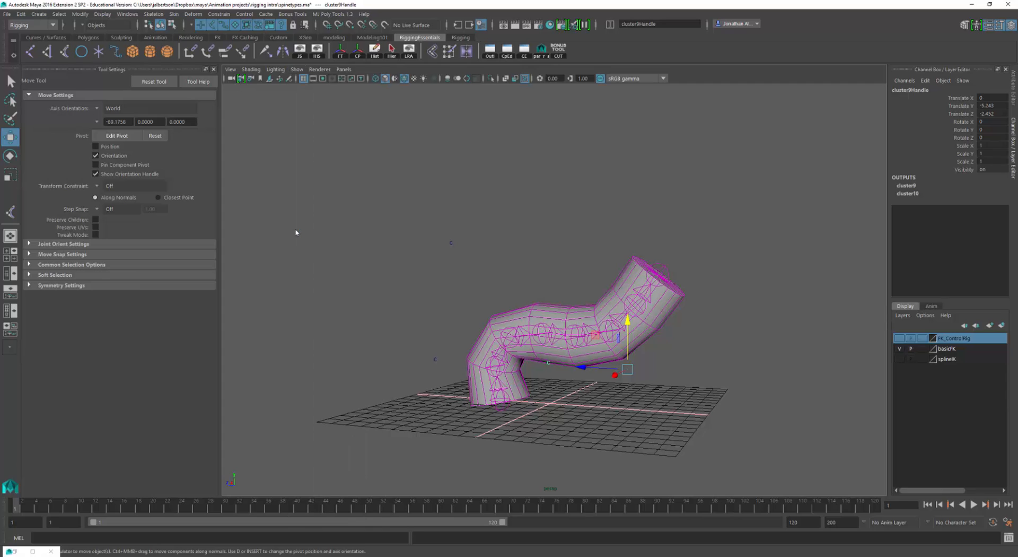
left_click_drag(513, 242, 404, 266, "alt")
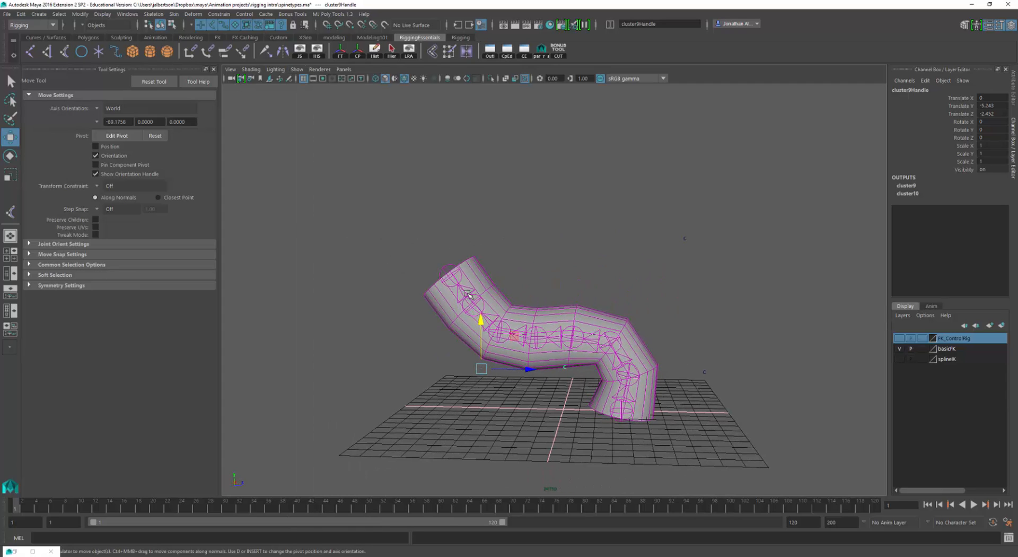
Select joint_05 in the bent spine with the Rotate tool and examine its rotation handle
left_click(499, 321)
key("e")
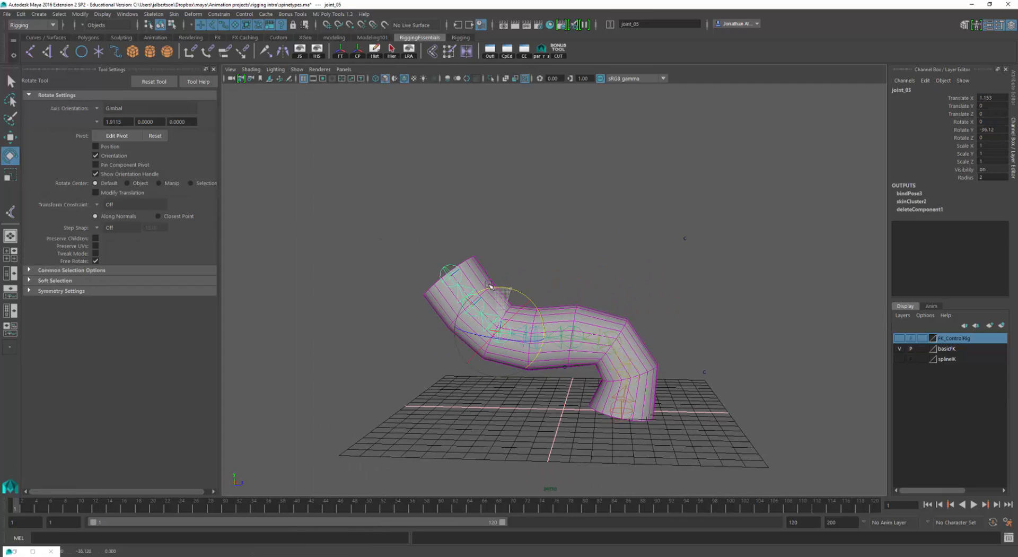
left_click_drag(546, 287, 599, 275, "alt")
Undo the joint selection and all earlier top, middle and bottom cluster moves to return the spine to its straight pose
key("ctrl+z")
key("ctrl+z")
key("ctrl+z")
key("ctrl+z")
key("ctrl+z")
key("ctrl+z")
key("ctrl+z")
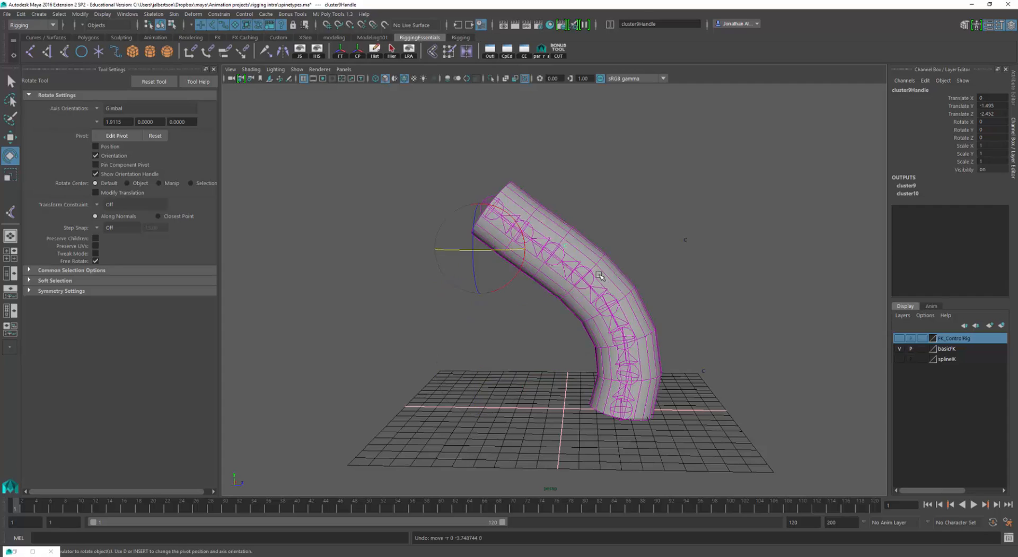
key("ctrl+z")
key("ctrl+z")
key("ctrl+z")
key("ctrl+z")
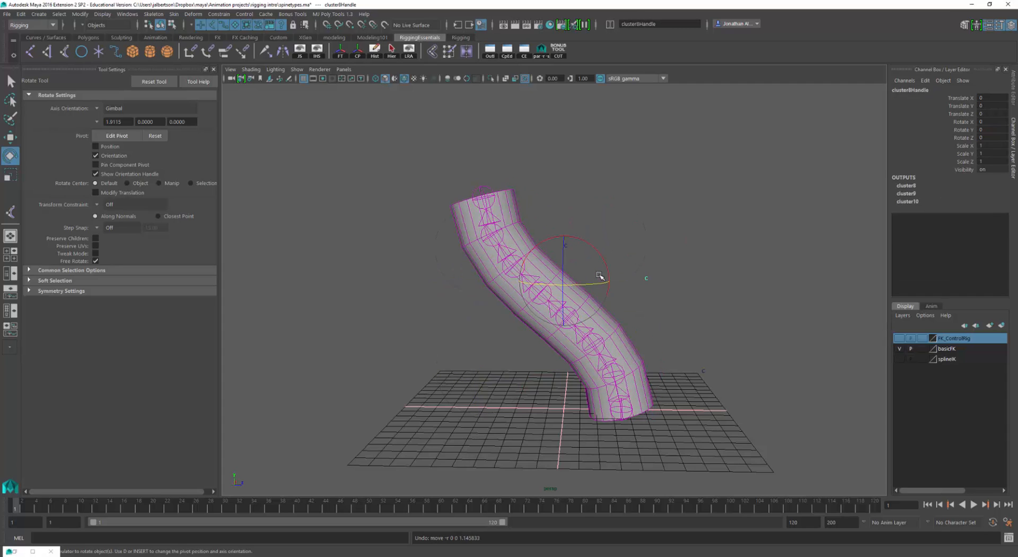
key("ctrl+z")
key("ctrl+z")
key("ctrl+z")
key("ctrl+z")
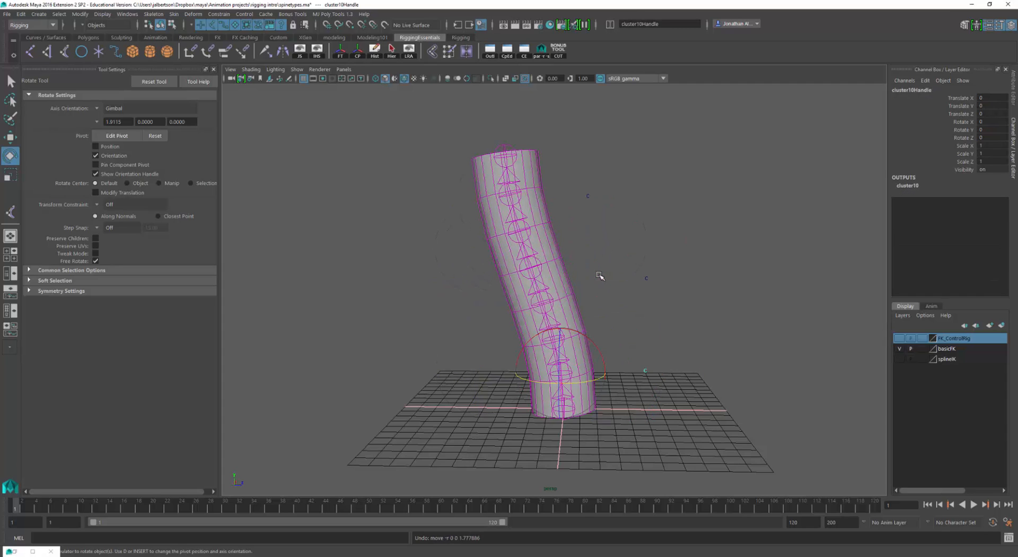
key("ctrl+z")
Try moving the middle cluster handle to about 1.09 in Translate Z, and undo the move
left_click_drag(633, 296, 658, 284)
key("w")
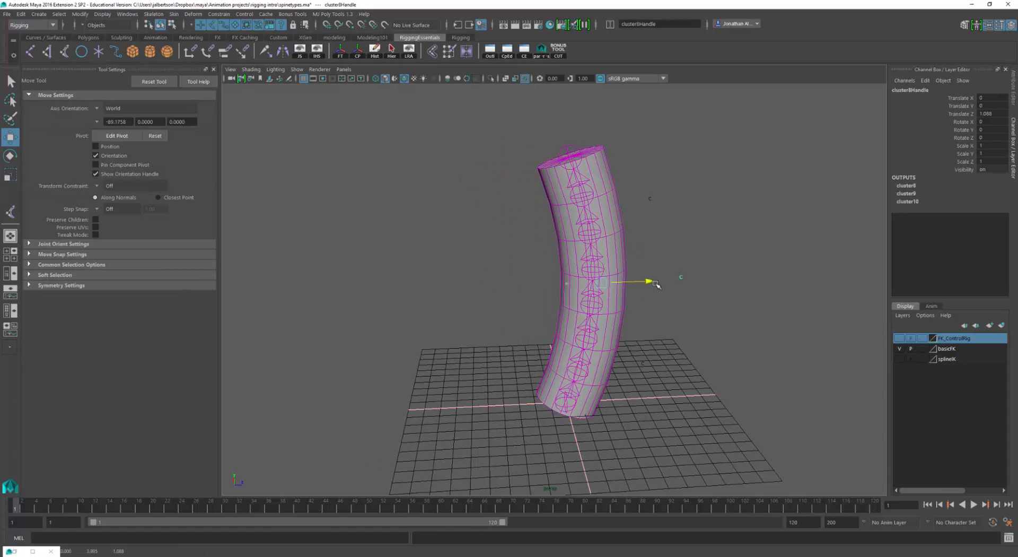
key("ctrl+z")
Show the scene hierarchy beside the perspective view, select curve3, and examine the attributes of its current and original curve shapes
right_click_drag(681, 281, 753, 280, "alt")
middle_click_drag(736, 278, 679, 272, "alt")
mouse_move(679, 272)
left_mouse_down("alt")
mouse_move(700, 264)
mouse_move(668, 291)
mouse_move(654, 282)
mouse_move(675, 287)
mouse_move(666, 287)
left_mouse_up("alt")
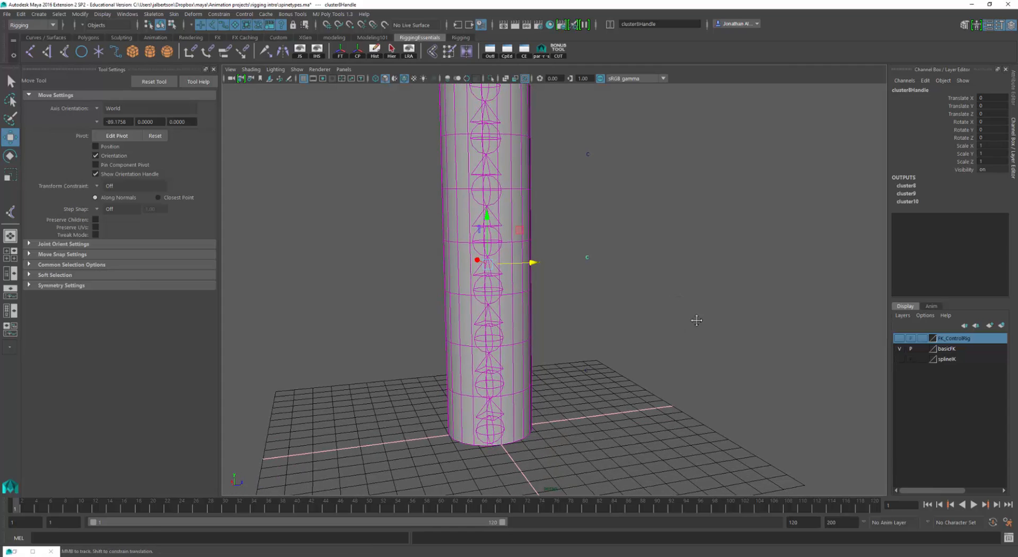
right_click_drag(698, 318, 663, 322, "alt")
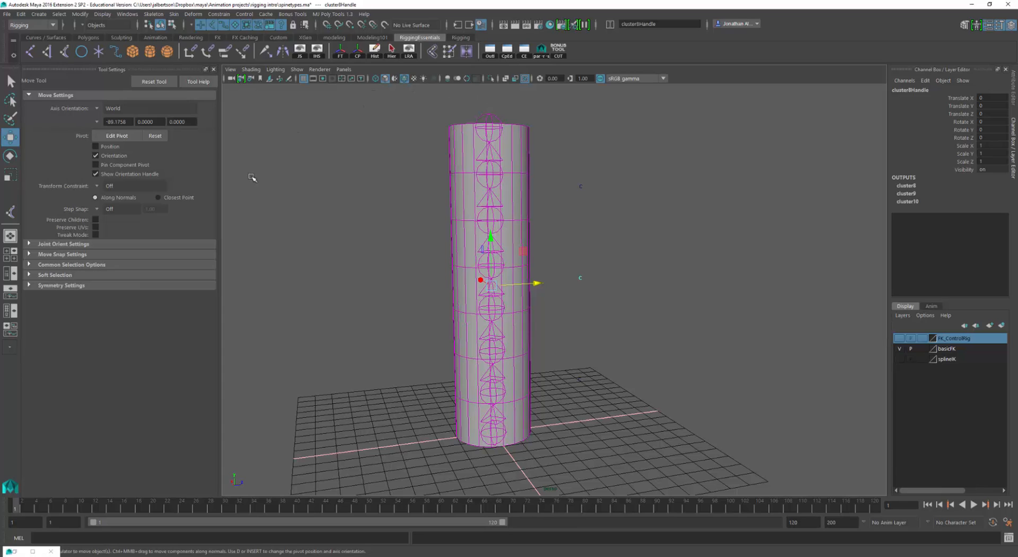
left_click(10, 289)
left_click(256, 300)
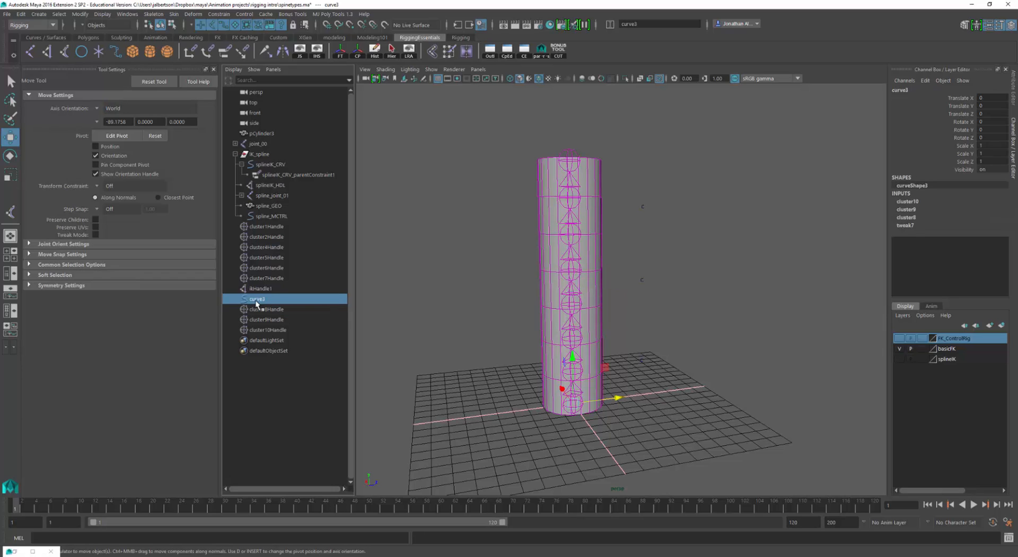
key("ctrl+a")
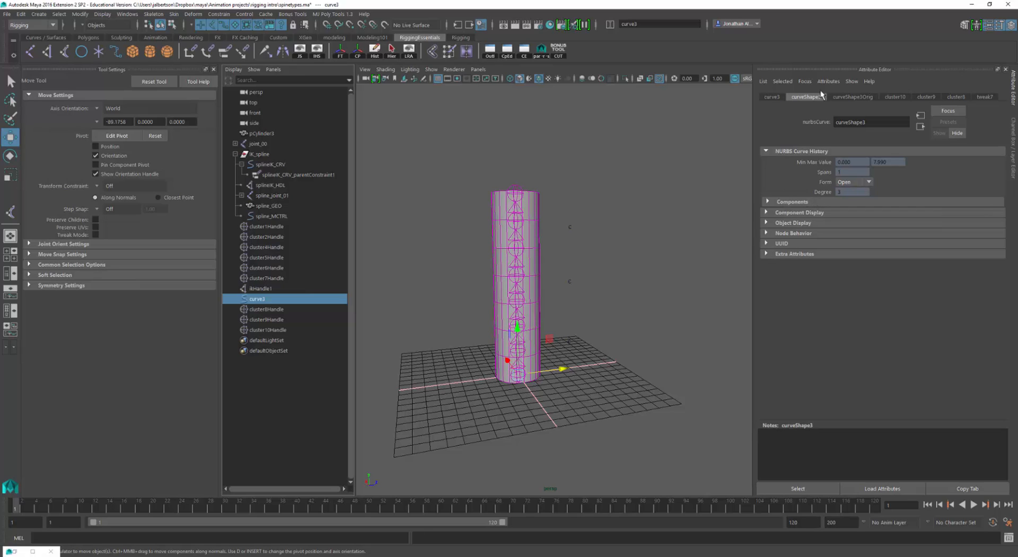
left_click(850, 100)
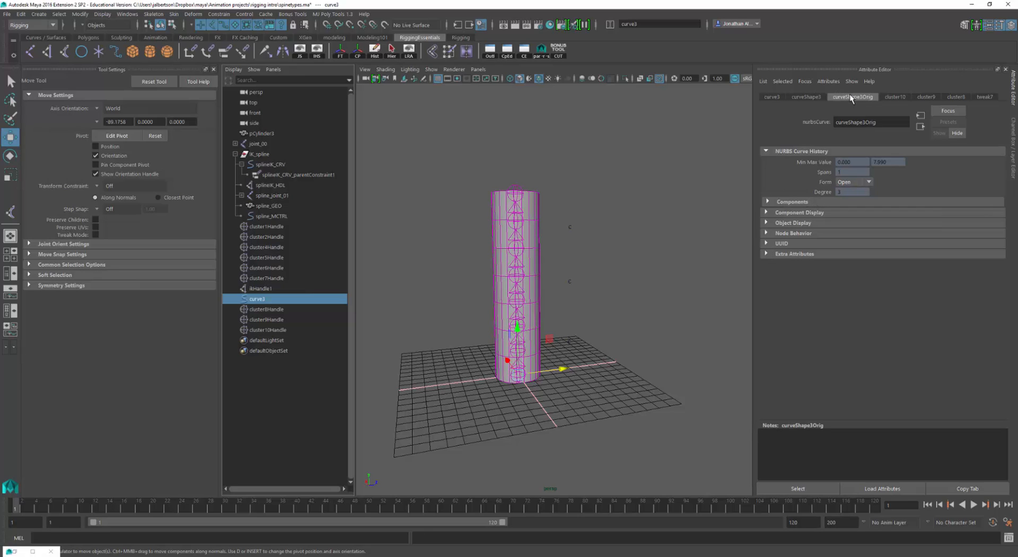
left_click(821, 99)
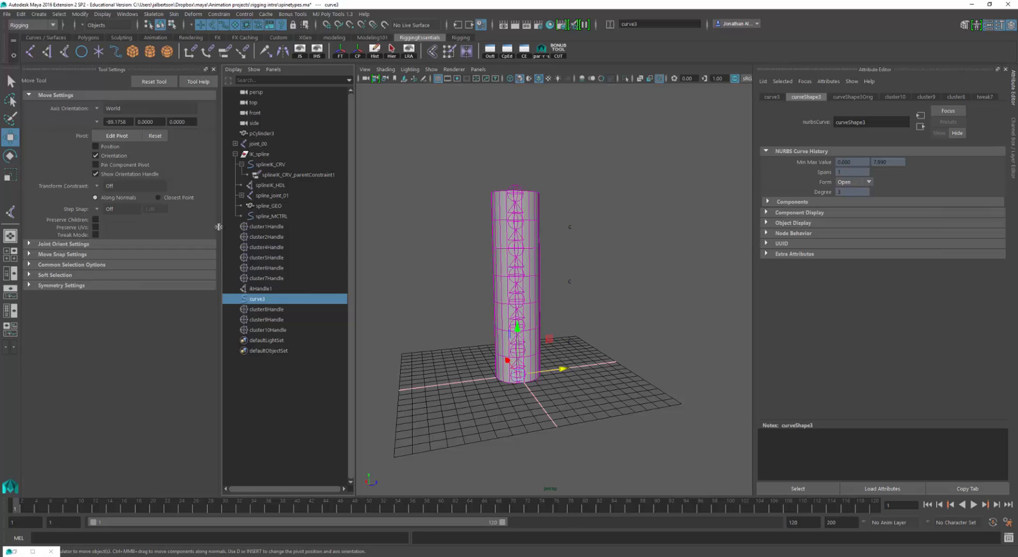
Select ikHandle1 and examine its transform attributes and those of its spline solver
left_click(259, 289)
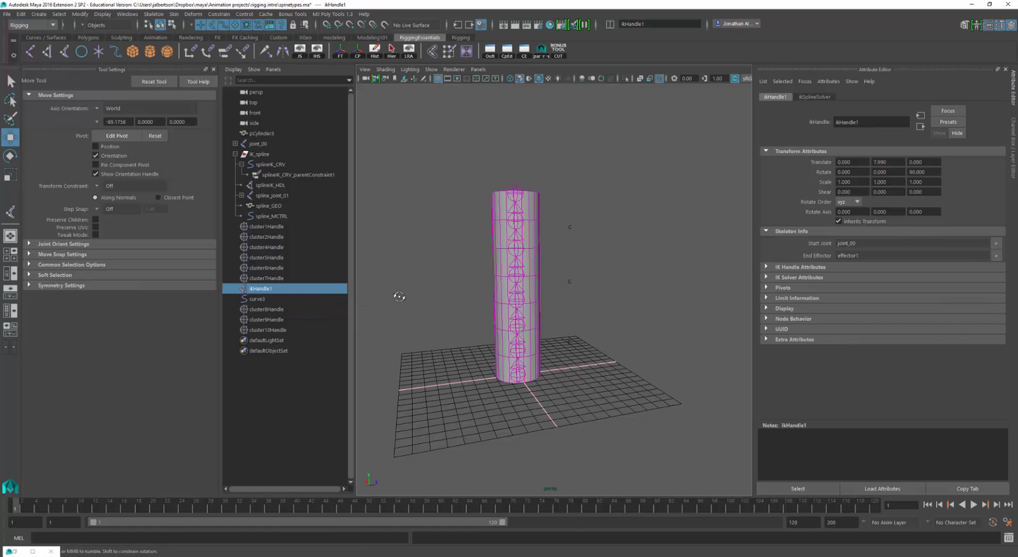
key("3")
left_click_drag(463, 308, 480, 307, "alt")
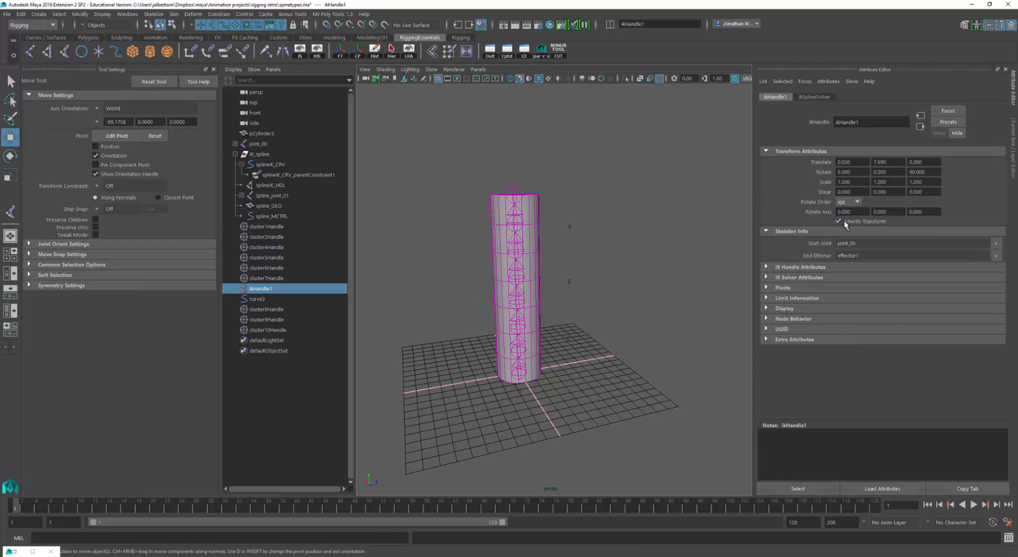
left_click(808, 97)
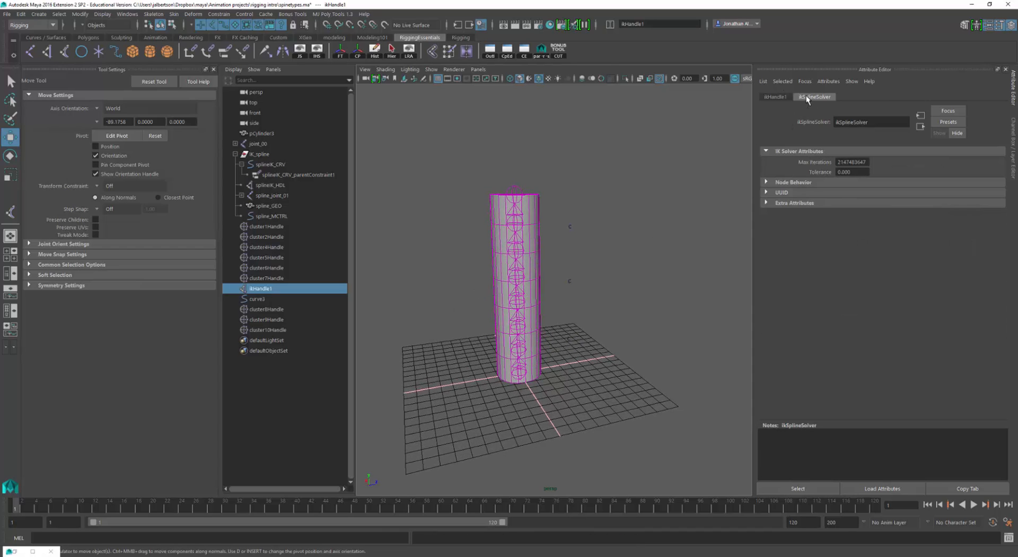
left_click(784, 96)
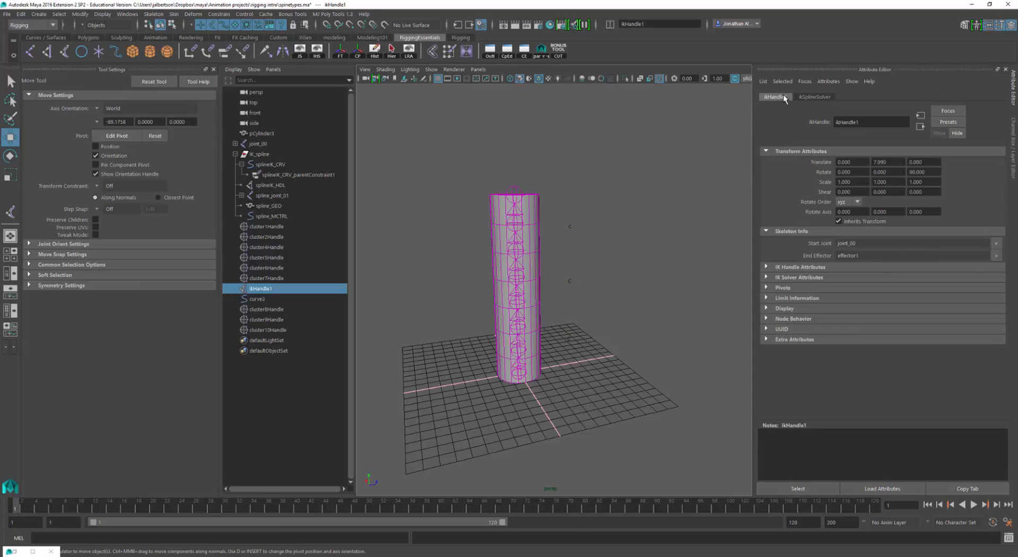
Expand ikHandle1's IK handle, IK solver and advanced twist attributes, and enable twist controls
left_click(765, 267)
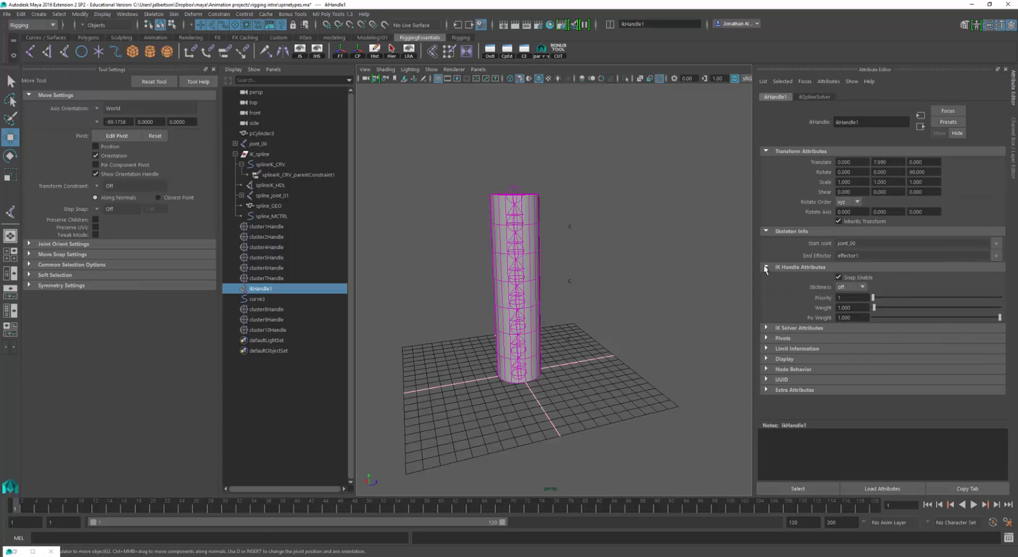
left_click(765, 327)
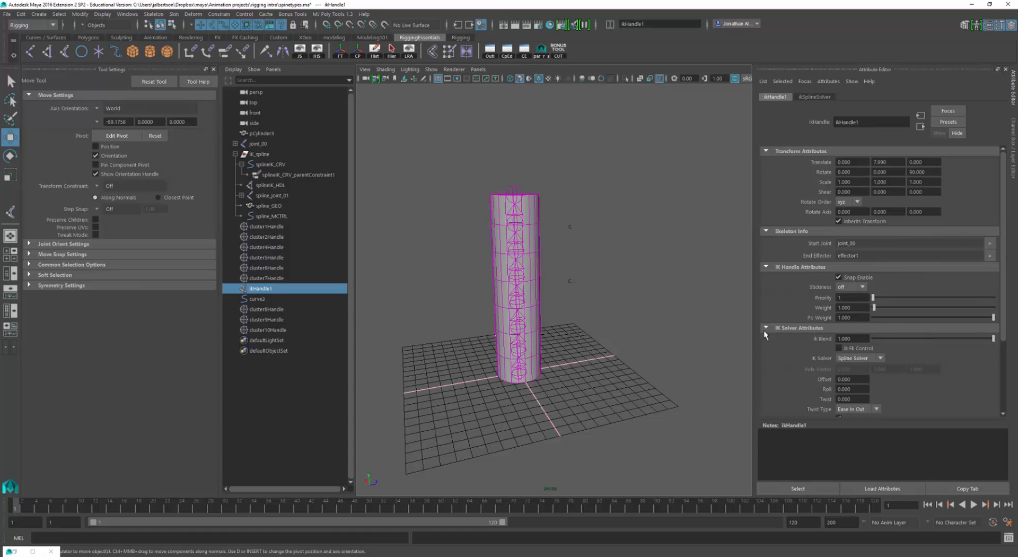
scroll(763, 330, "down", 2)
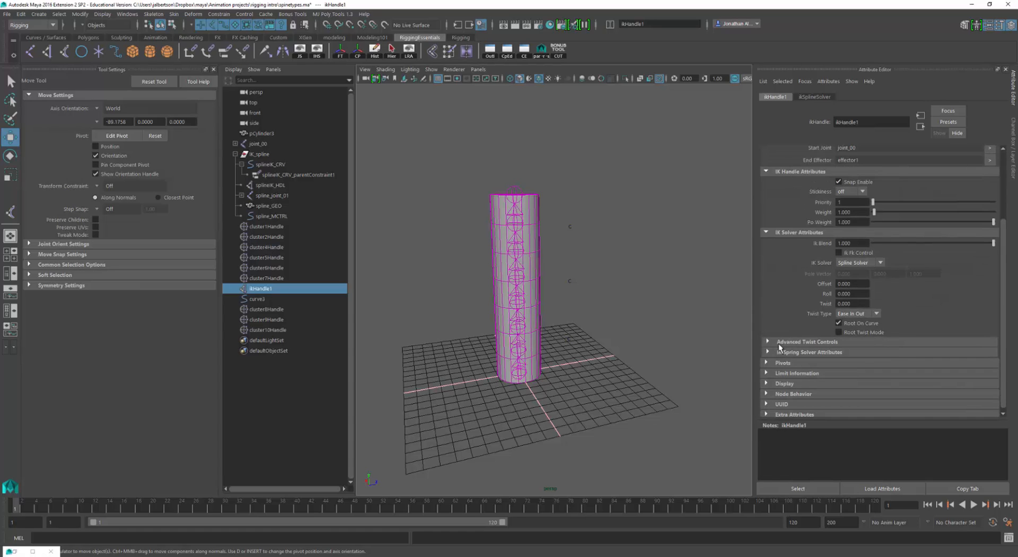
left_click(769, 340)
scroll(770, 338, "down", 2)
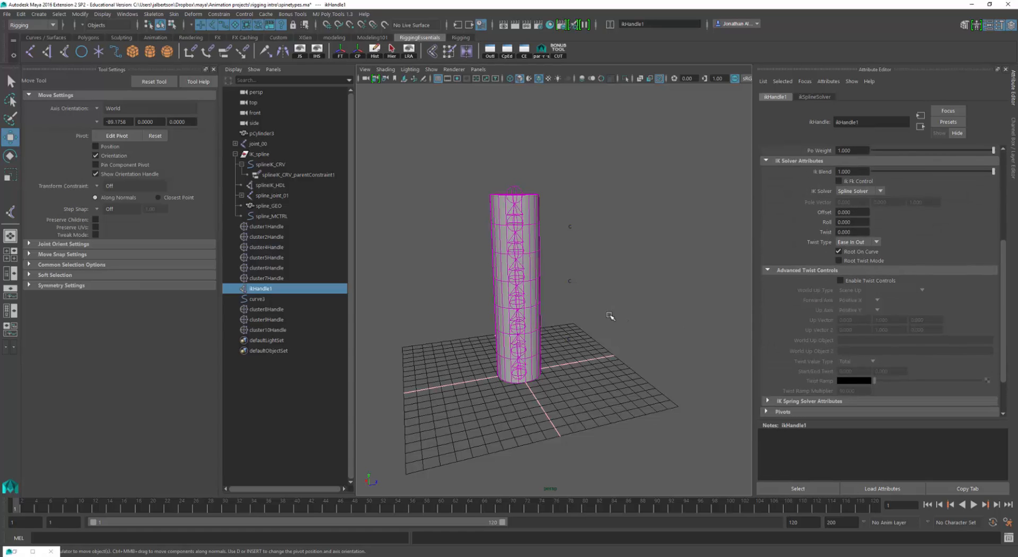
scroll(611, 316, "up", 2)
scroll(727, 300, "up", 2)
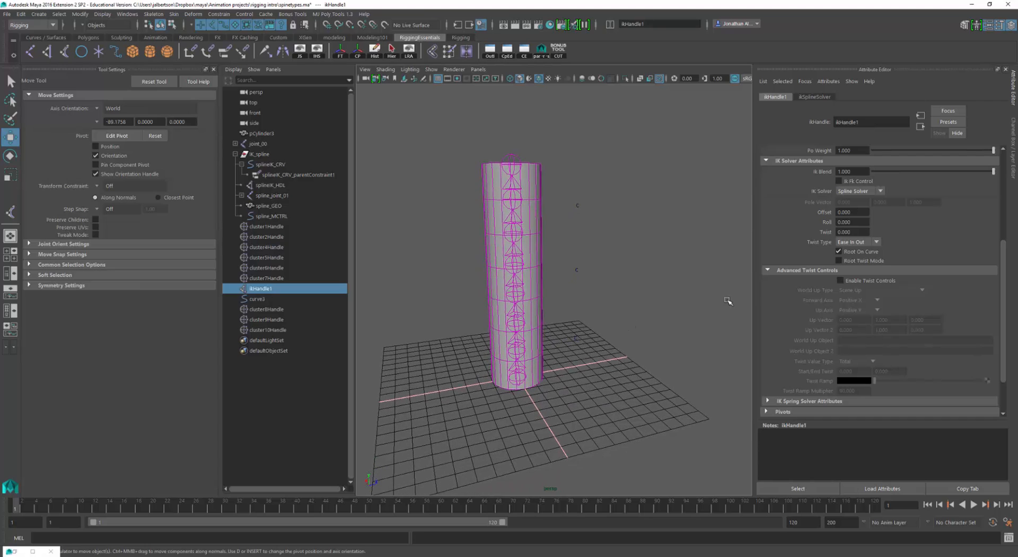
left_click(839, 280)
Set the World Up Type of ikHandle1's advanced twist controls to Object Rotation Up (Start/End)
left_click_drag(693, 300, 721, 313, "alt")
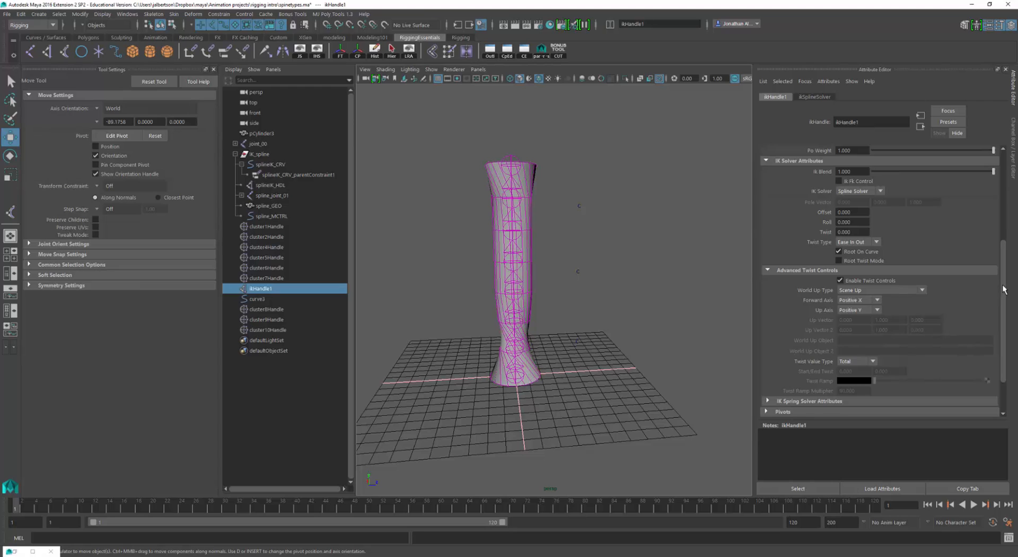
scroll(1004, 289, "down", 3)
scroll(594, 340, "up", 3)
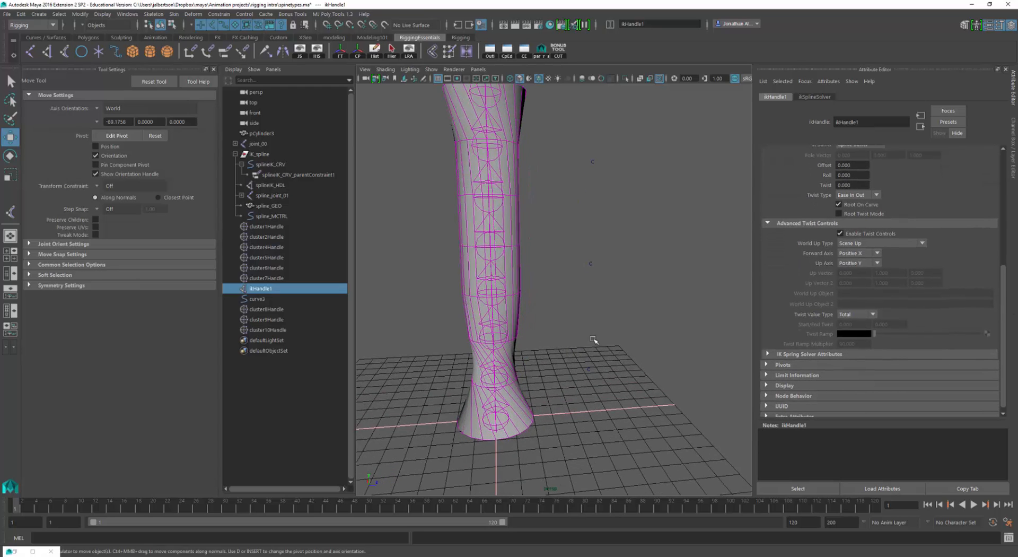
scroll(593, 340, "down", 5)
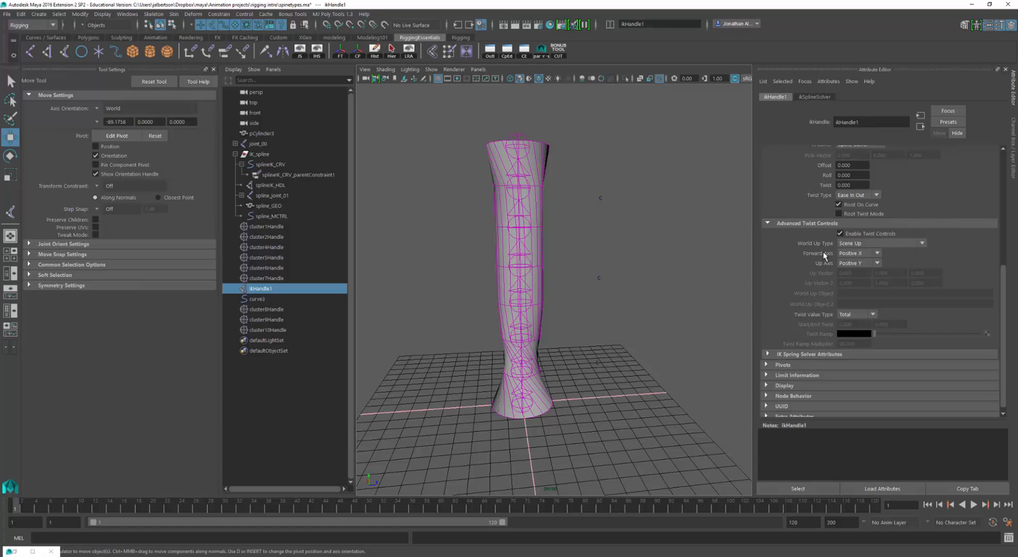
left_click_drag(651, 298, 643, 305, "alt")
right_click_drag(643, 306, 709, 316, "alt")
middle_click_drag(657, 309, 679, 329, "alt")
right_click_drag(680, 329, 644, 317, "alt")
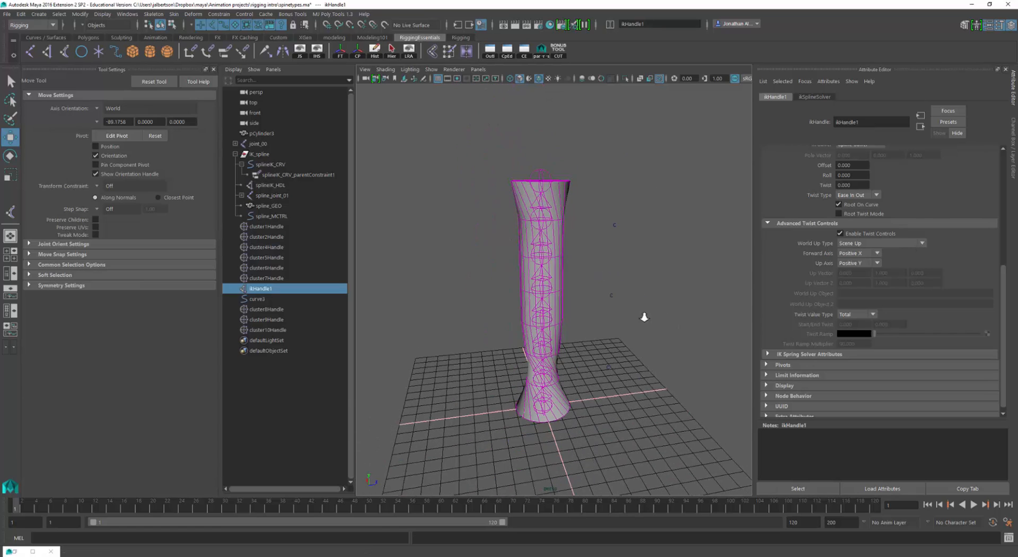
left_click(922, 243)
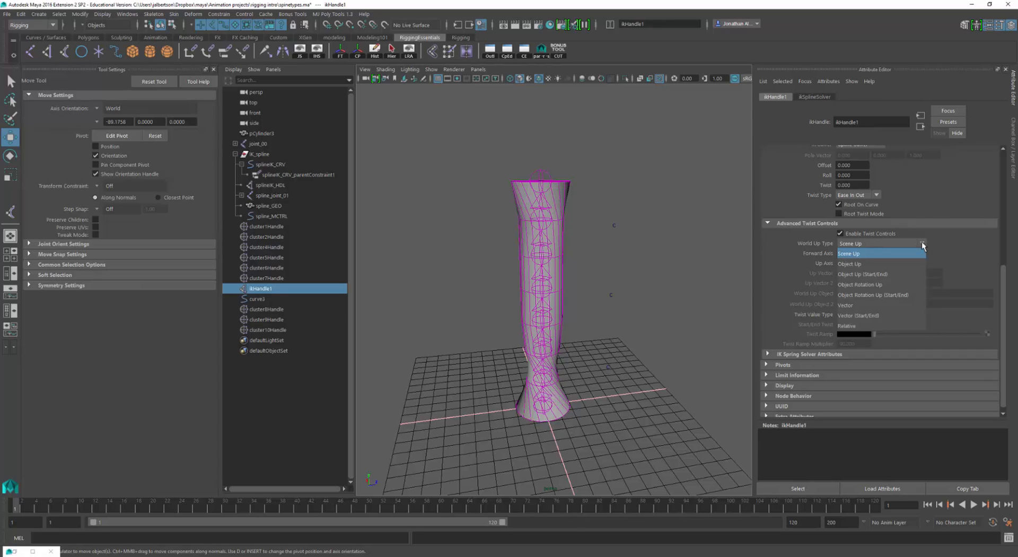
left_click(895, 295)
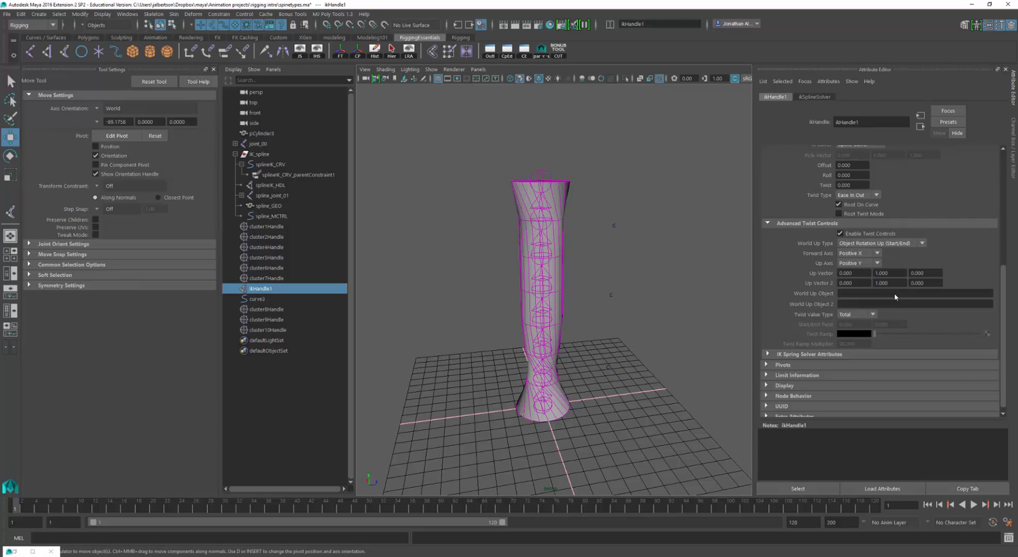
Select the root joint joint_00 and examine its axes at the base of the twisted cylinder
right_click_drag(647, 333, 671, 325, "alt")
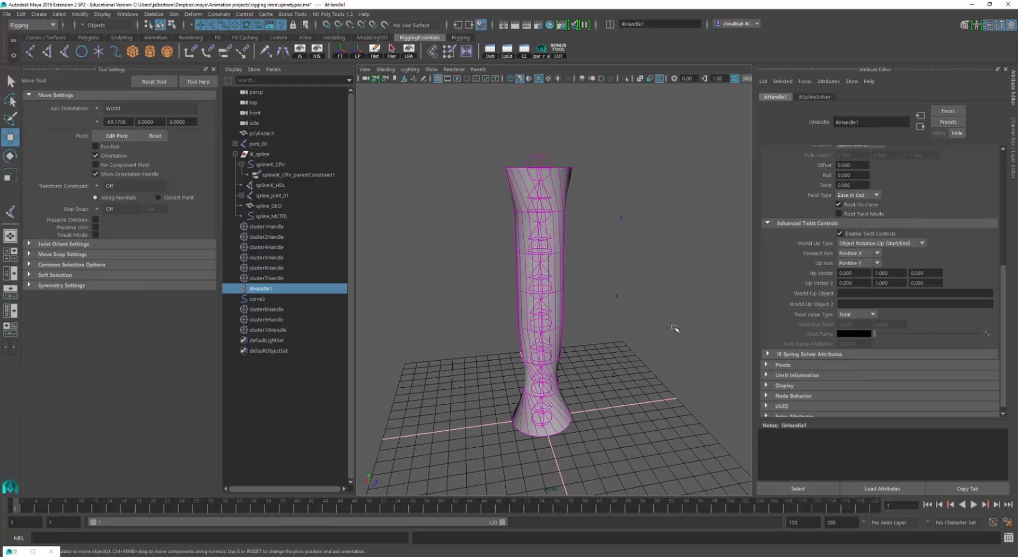
left_click_drag(632, 361, 684, 339, "alt")
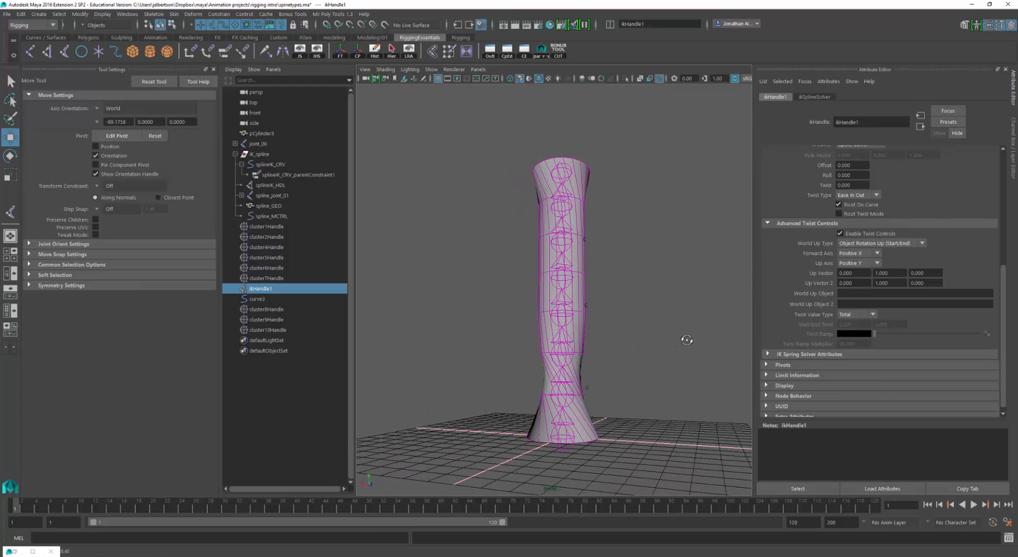
left_click(568, 444)
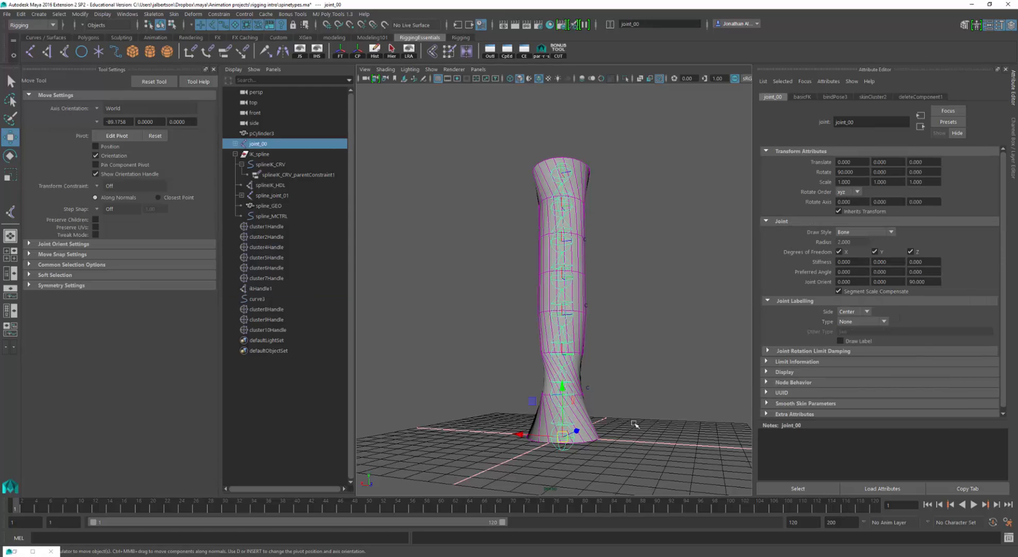
left_click_drag(645, 417, 586, 426, "alt")
middle_click_drag(589, 434, 614, 374, "alt")
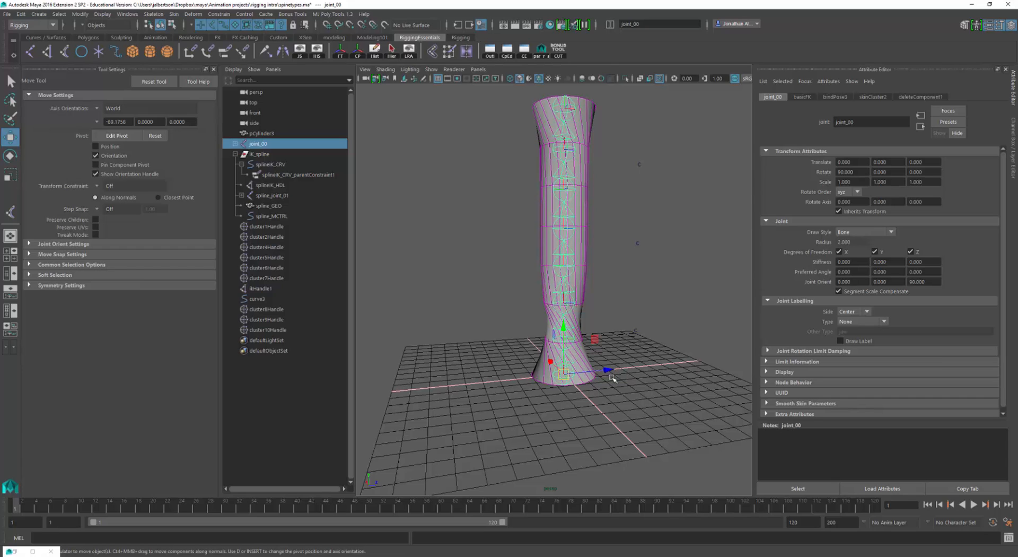
right_click_drag(612, 378, 711, 379, "alt")
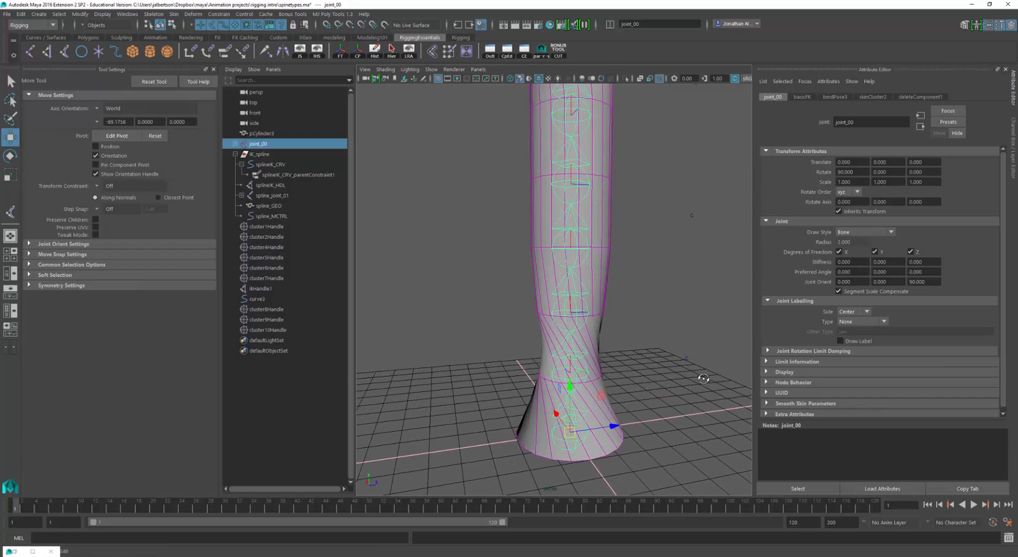